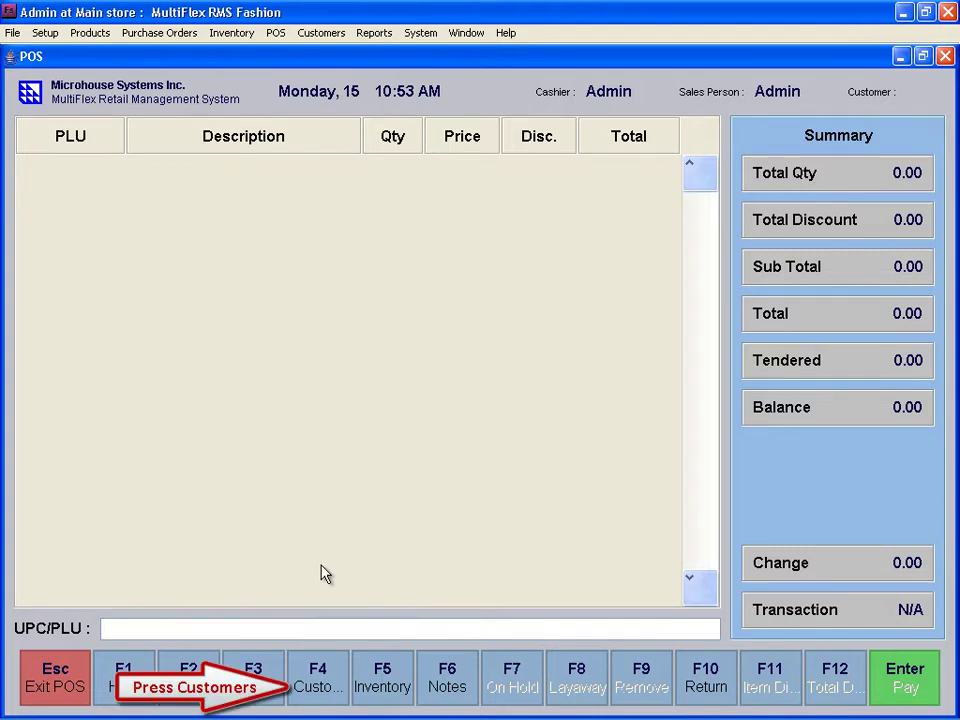
Step: Assign the customer in the last visible row of the customer list to the sale and add the item with PLU 1865
{"action": "left_click", "coordinate": [317, 670]}
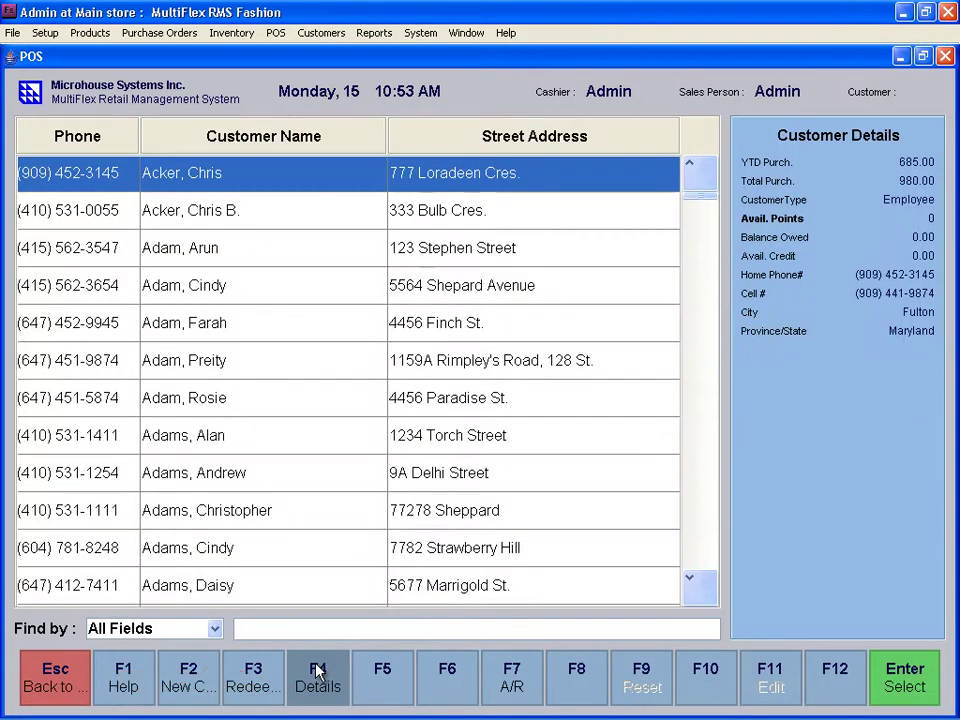
{"action": "left_click", "coordinate": [293, 585]}
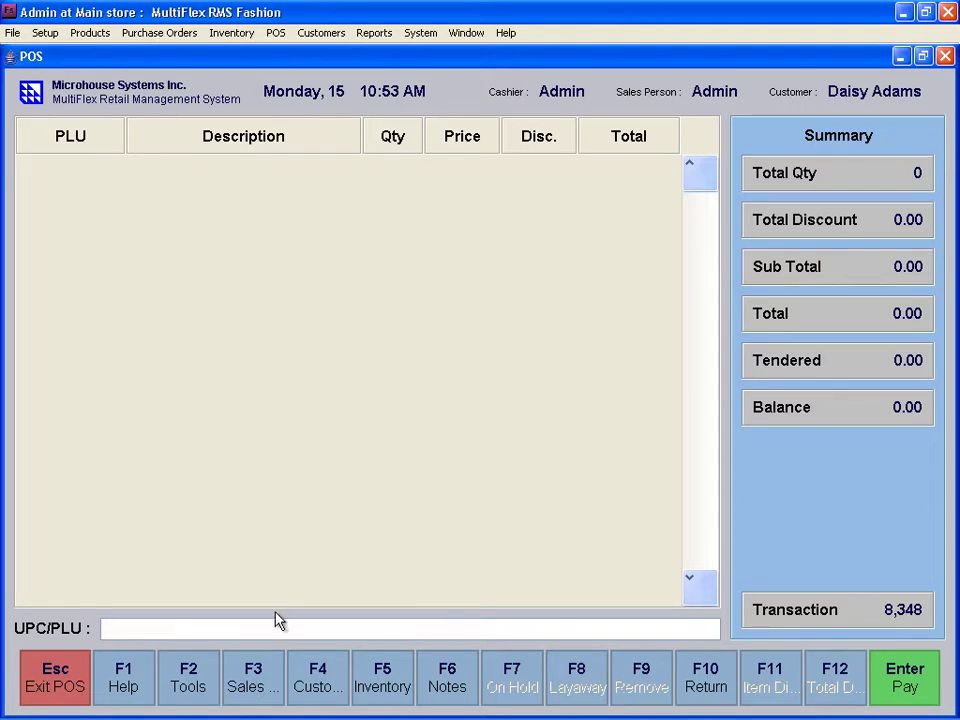
{"action": "type", "text": "1865"}
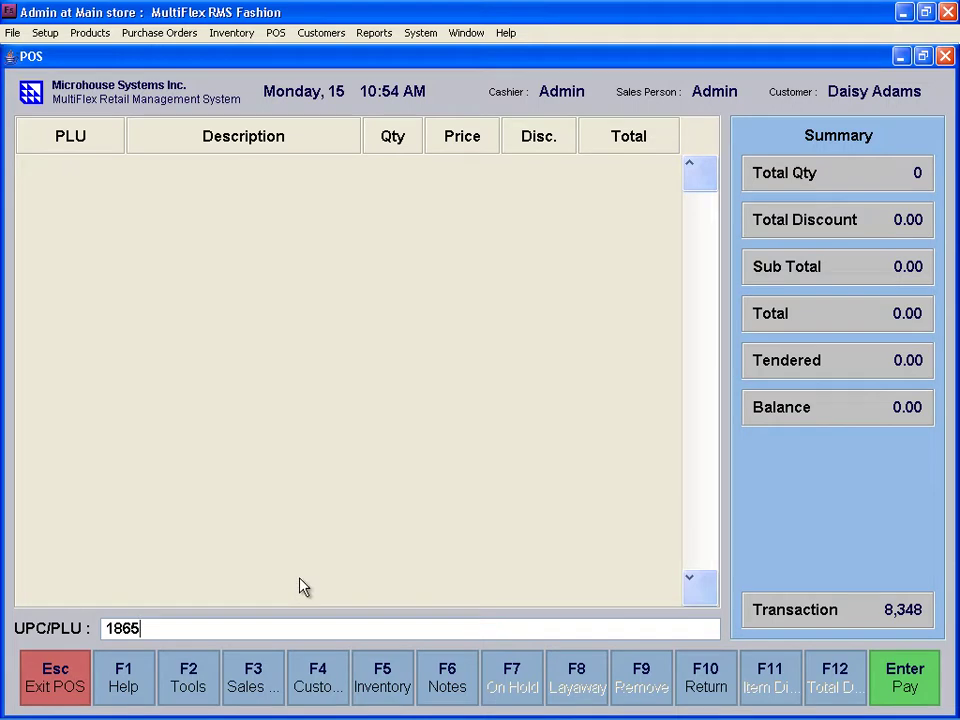
{"action": "key", "text": "Return"}
Step: Search the full inventory, including unavailable items, by description for "hand bag"
{"action": "left_click", "coordinate": [381, 669]}
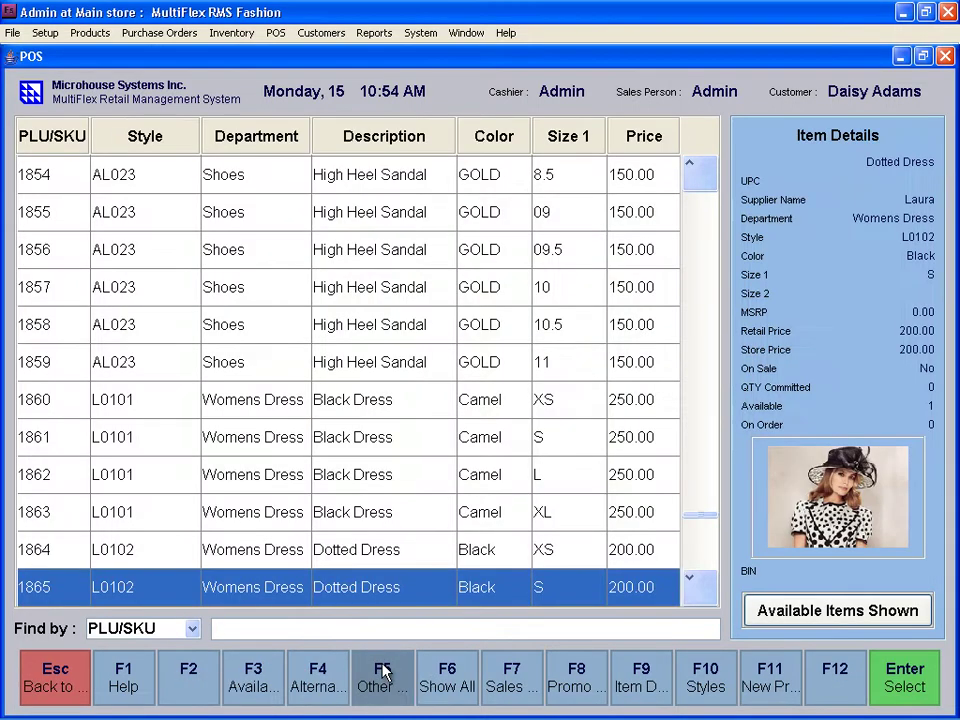
{"action": "left_click", "coordinate": [195, 631]}
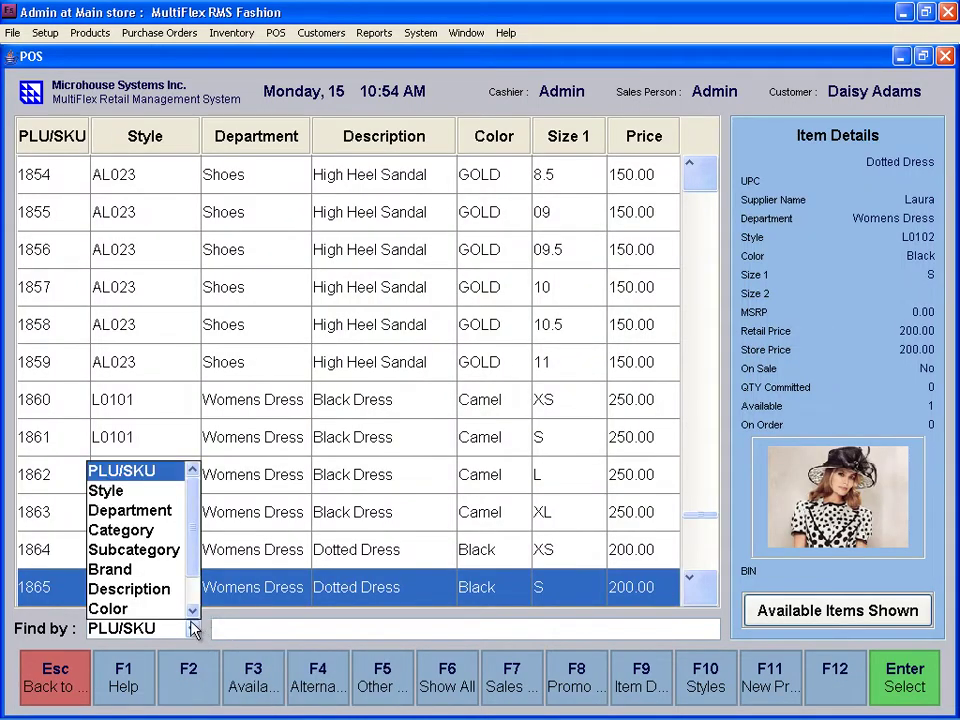
{"action": "left_click", "coordinate": [176, 590]}
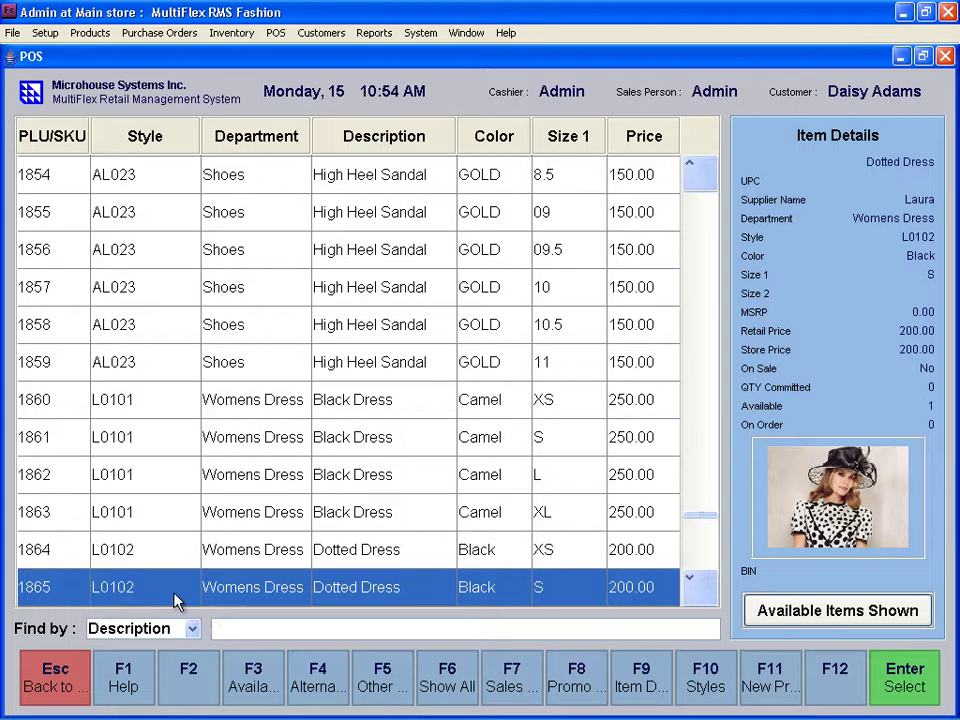
{"action": "left_click", "coordinate": [430, 664]}
{"action": "left_click", "coordinate": [417, 631]}
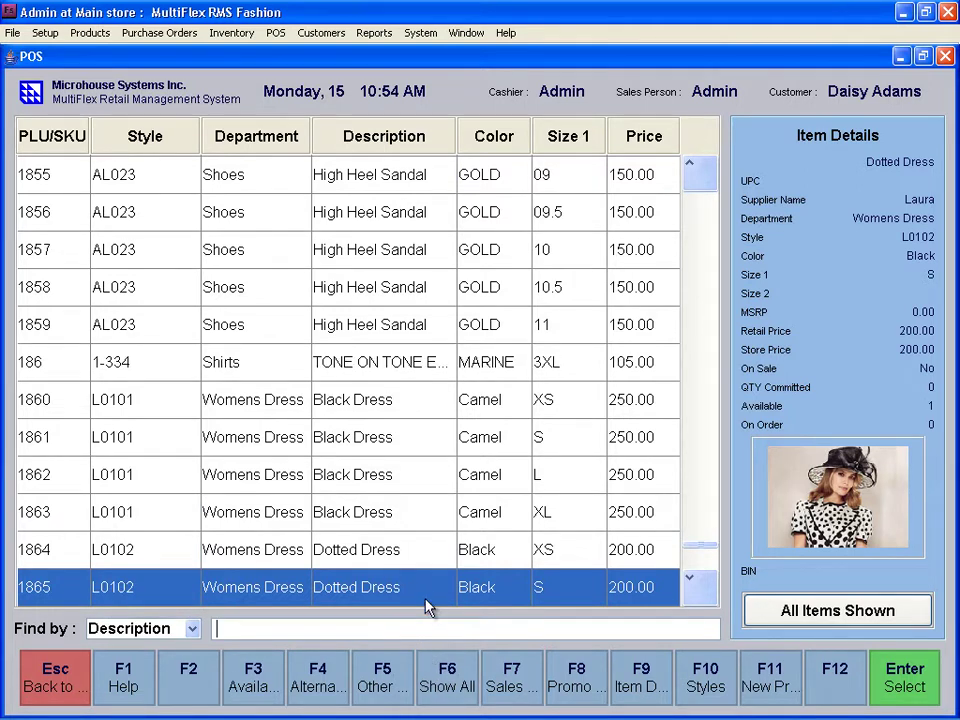
{"action": "type", "text": "hand bag"}
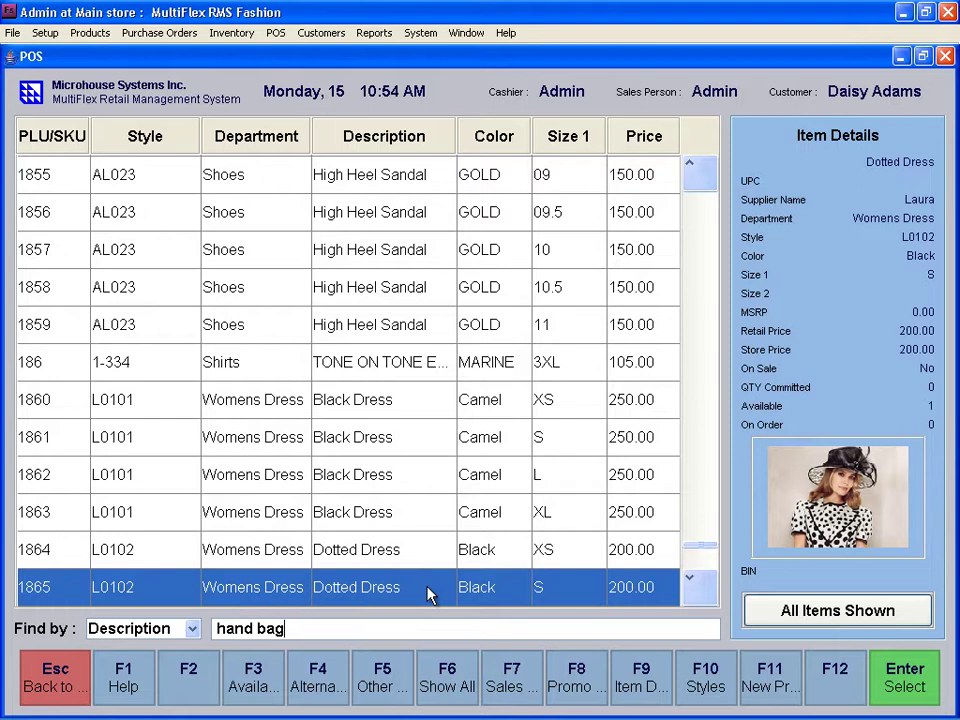
{"action": "key", "text": "Return"}
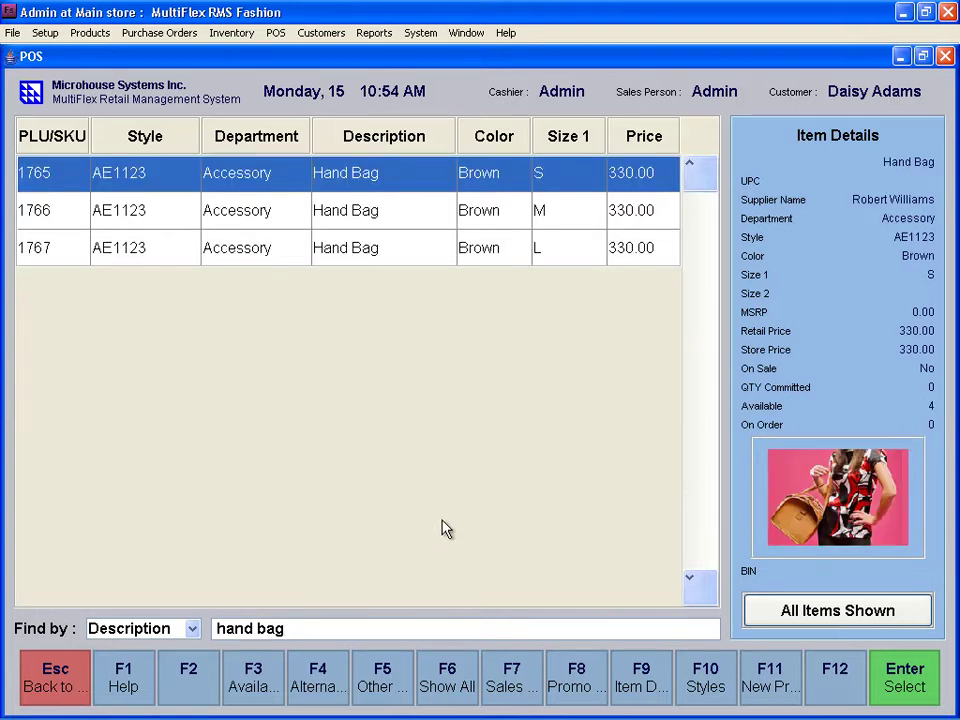
Step: Add the brown Hand Bag in size L to the sale and set its Special Order option to Yes
{"action": "left_click", "coordinate": [392, 260]}
{"action": "key", "text": "Return"}
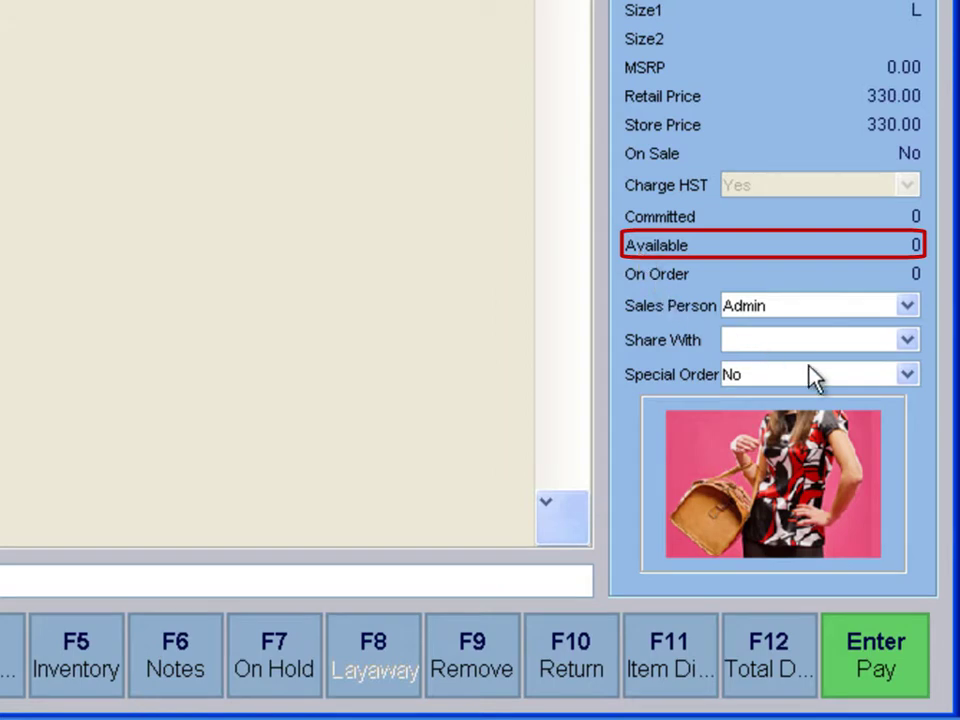
{"action": "left_click", "coordinate": [912, 378]}
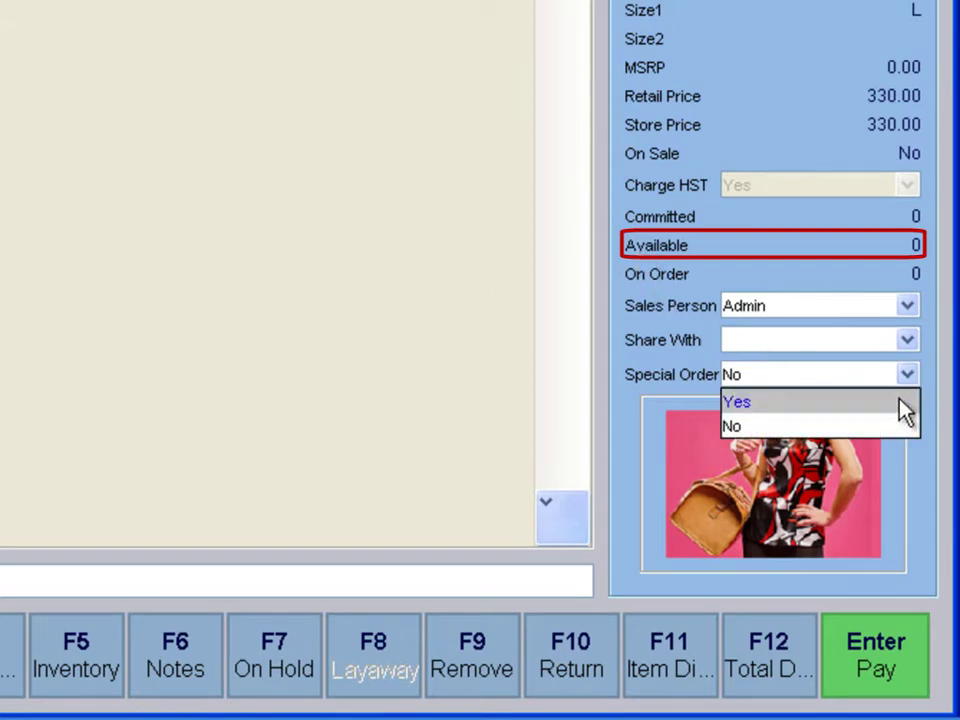
{"action": "left_click", "coordinate": [898, 402]}
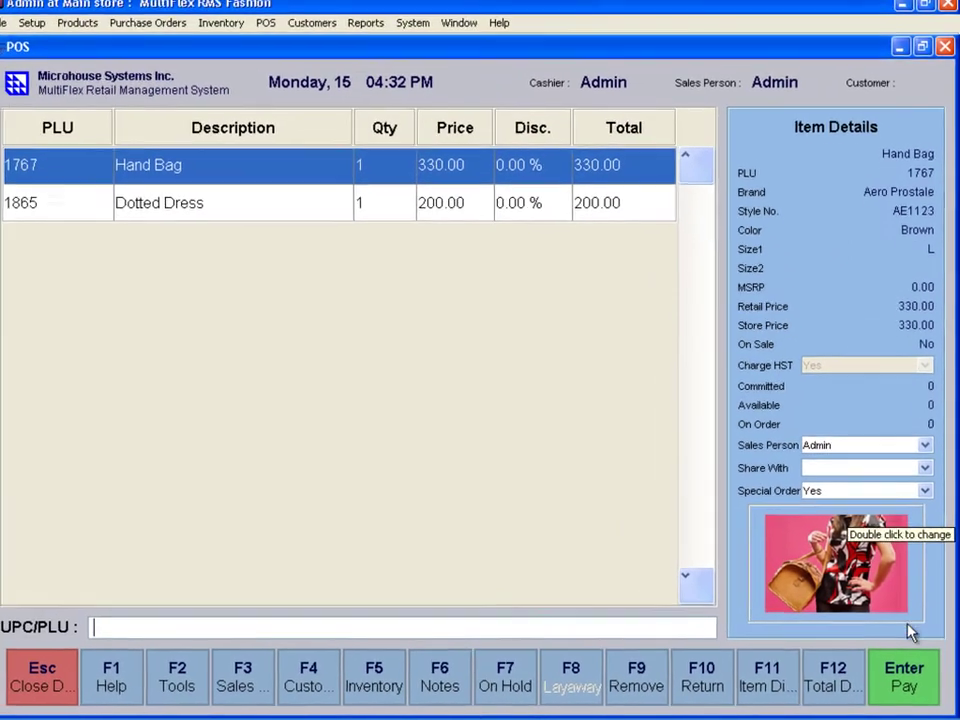
Step: Proceed to payment and tender a partial amount of 350 by MASTER card
{"action": "left_click", "coordinate": [905, 667]}
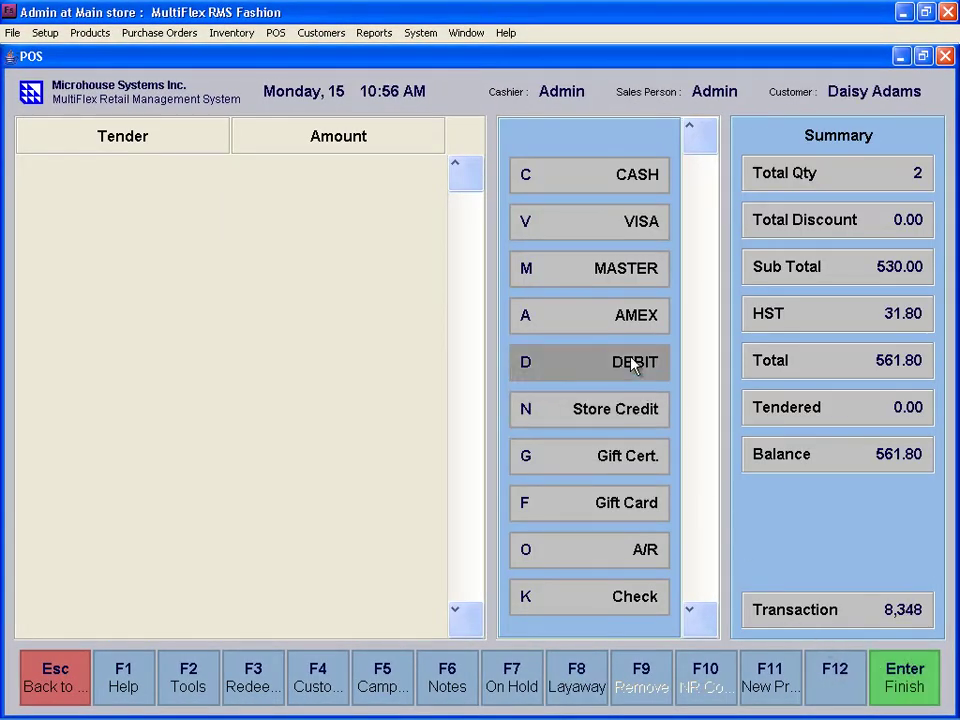
{"action": "left_click", "coordinate": [617, 279]}
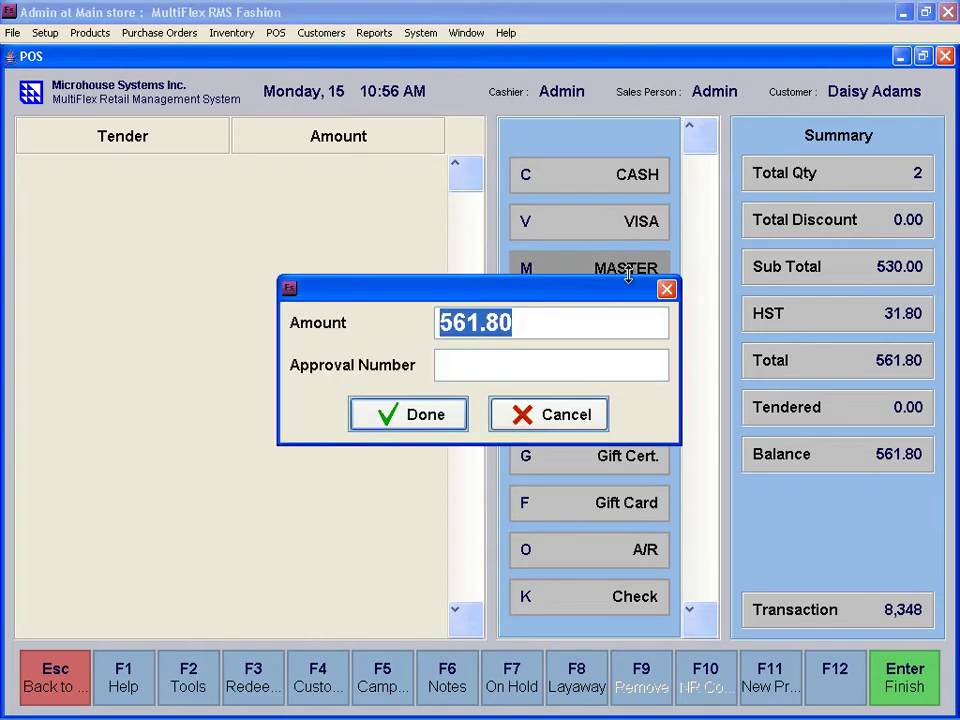
{"action": "type", "text": "350"}
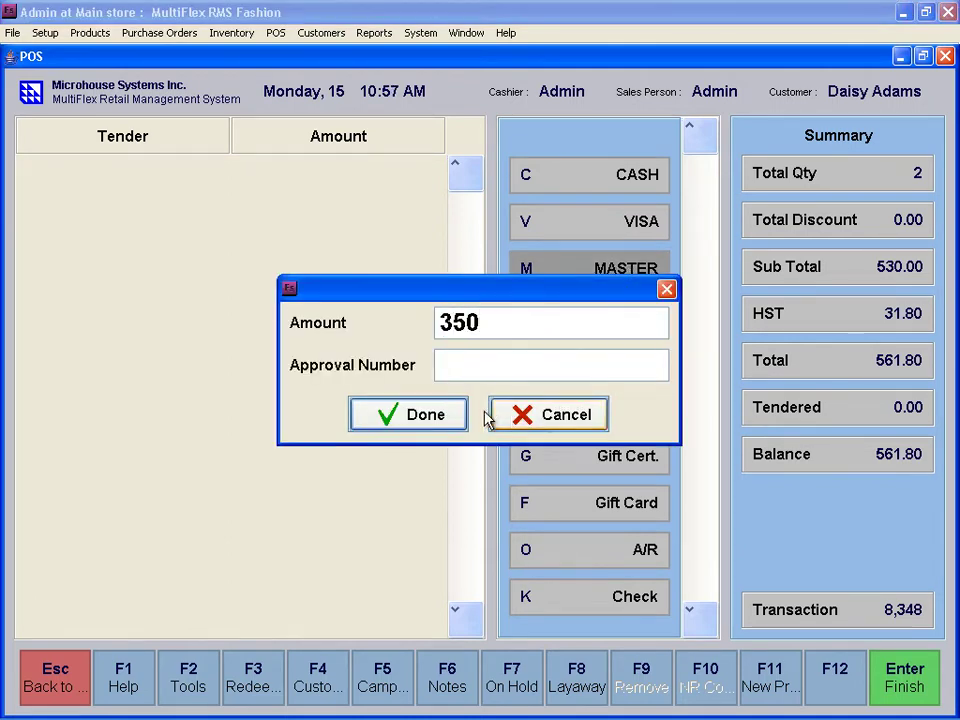
{"action": "left_click", "coordinate": [458, 418]}
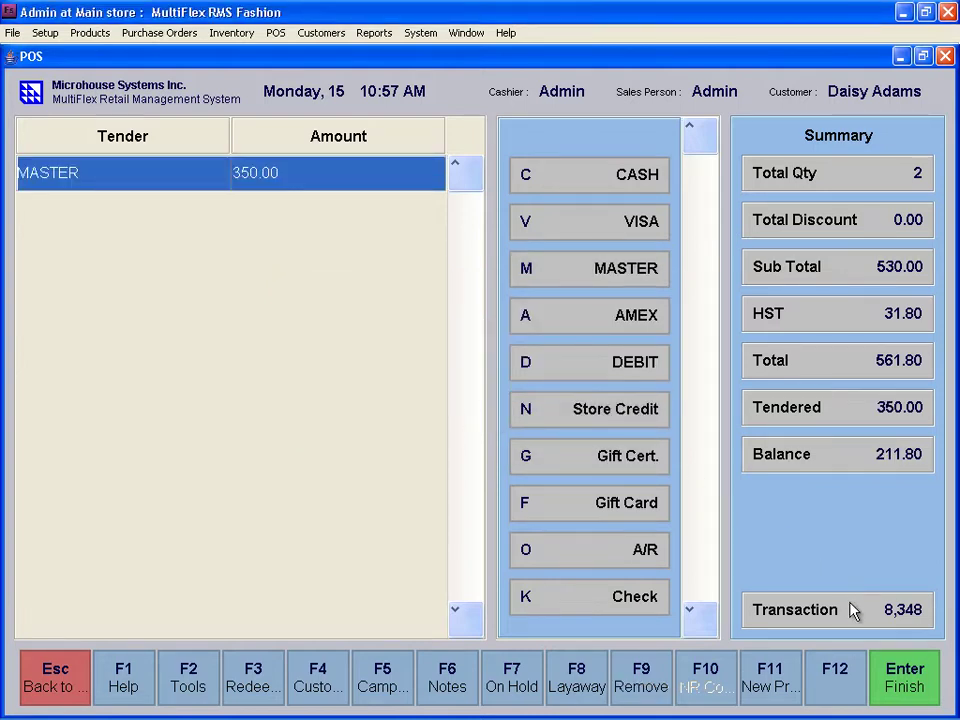
Step: Finish the transaction with Ship by set to Pickup, accepting the ship-to address and entering the customer's PO/reference number
{"action": "left_click", "coordinate": [876, 661]}
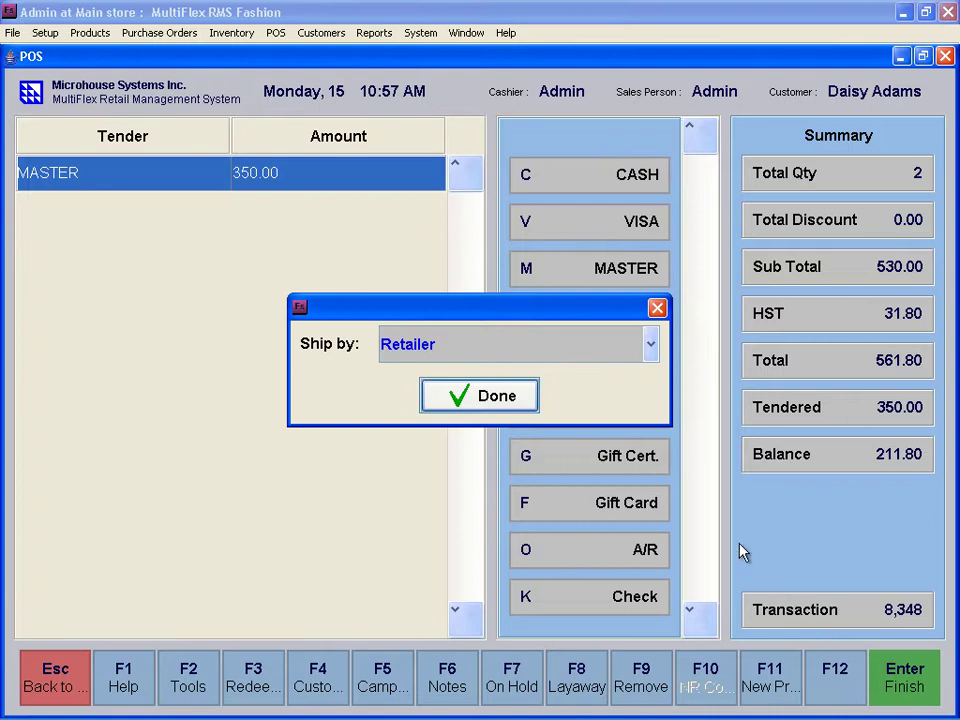
{"action": "left_click", "coordinate": [650, 346]}
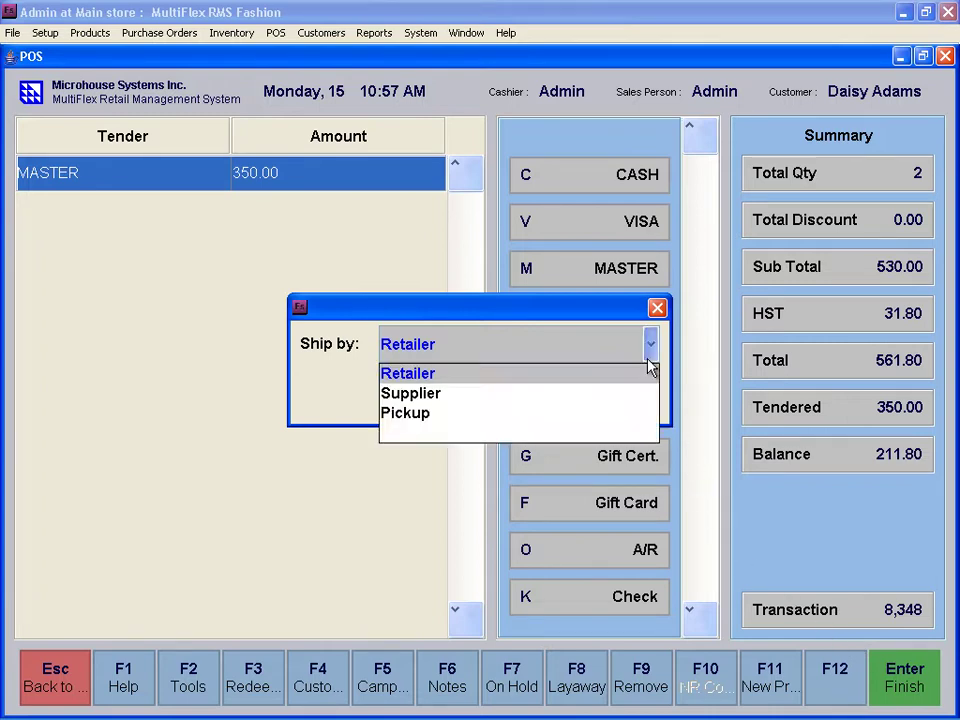
{"action": "left_click", "coordinate": [643, 414]}
{"action": "left_click", "coordinate": [516, 407]}
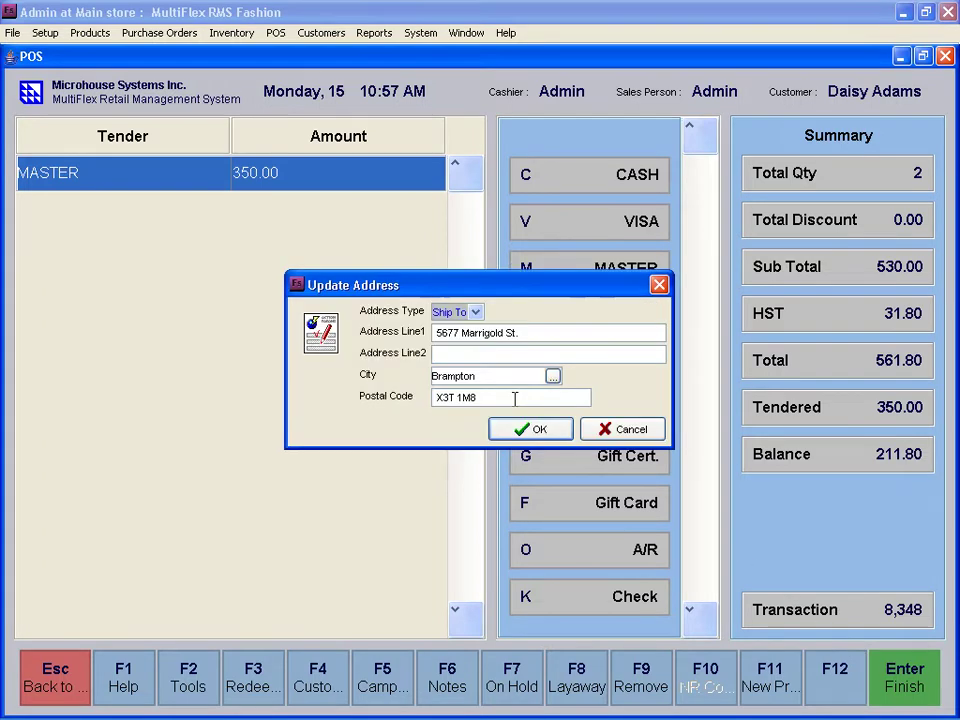
{"action": "left_click", "coordinate": [523, 426]}
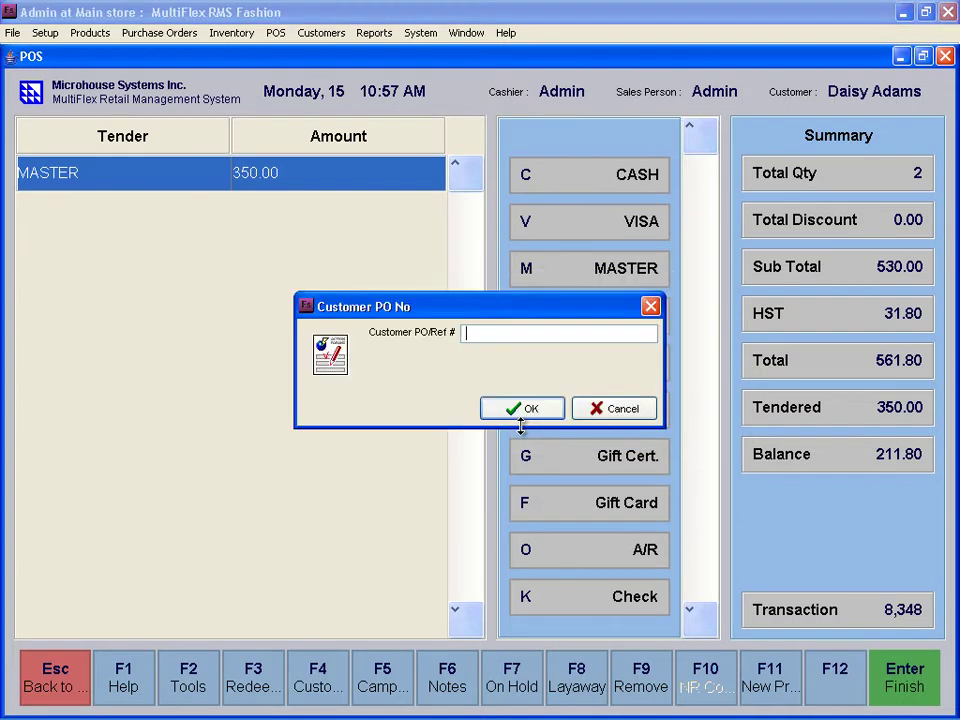
{"action": "type", "text": "4465"}
{"action": "left_click", "coordinate": [540, 416]}
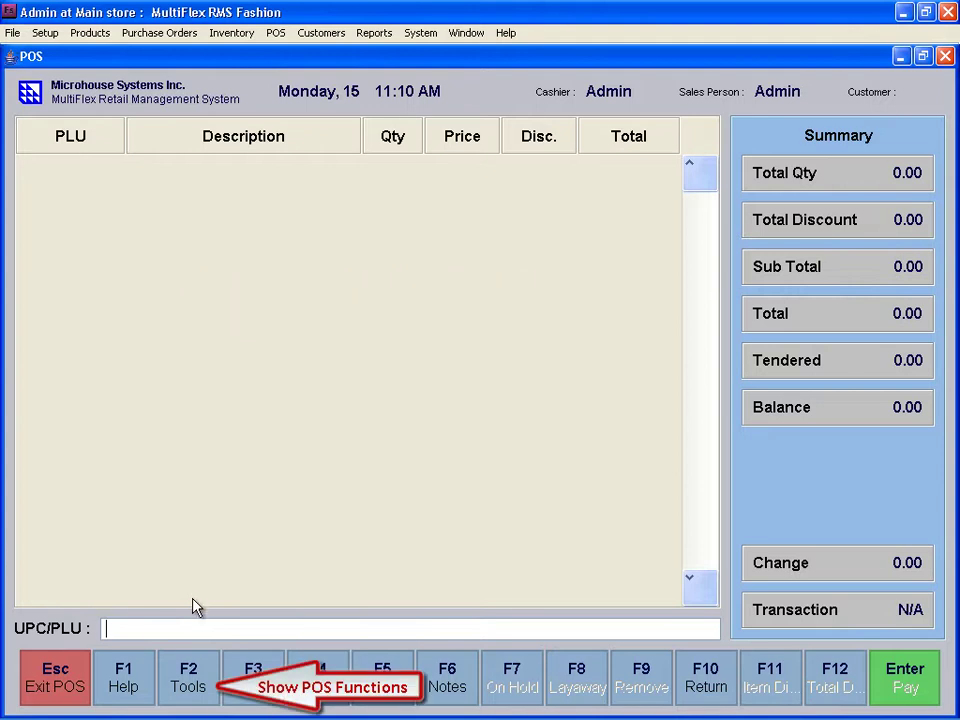
Step: Open the Total Sales report from the POS service tools and examine the special order deposits line
{"action": "left_click", "coordinate": [182, 672]}
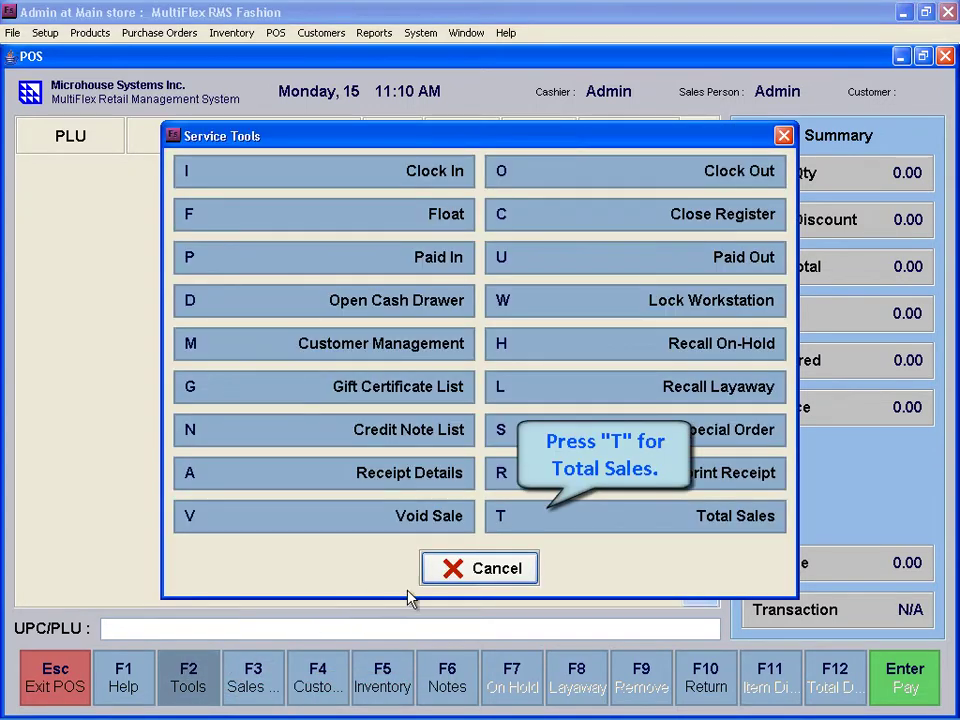
{"action": "left_click", "coordinate": [523, 521]}
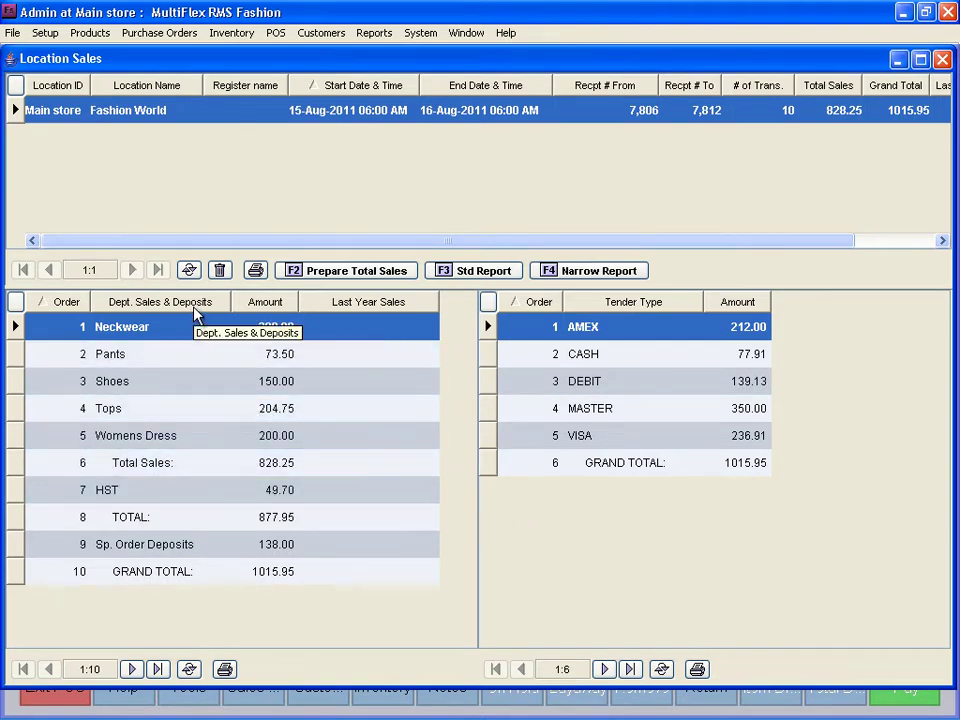
{"action": "left_click", "coordinate": [152, 555]}
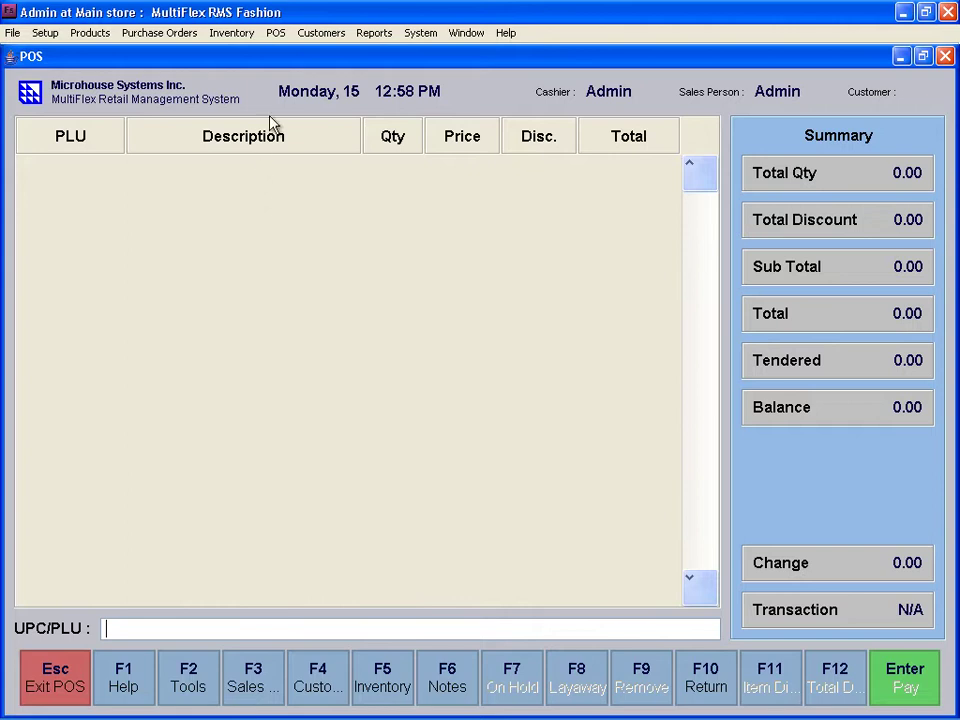
Step: Open the customer's new special order from the Special Order List and create a quick purchase order for it
{"action": "left_click", "coordinate": [274, 34]}
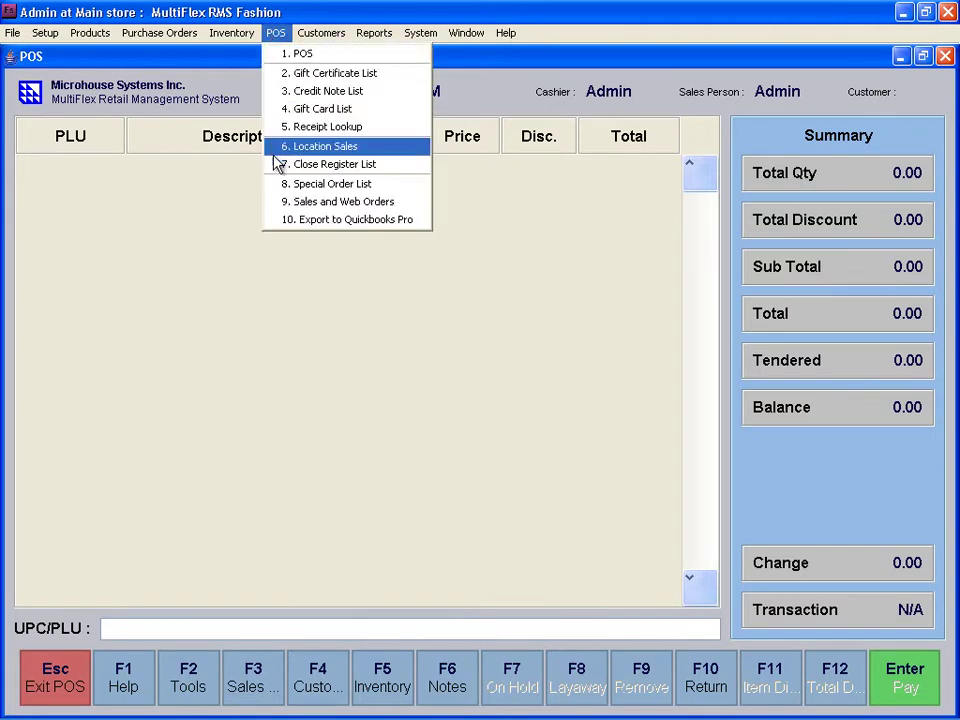
{"action": "left_click", "coordinate": [272, 185]}
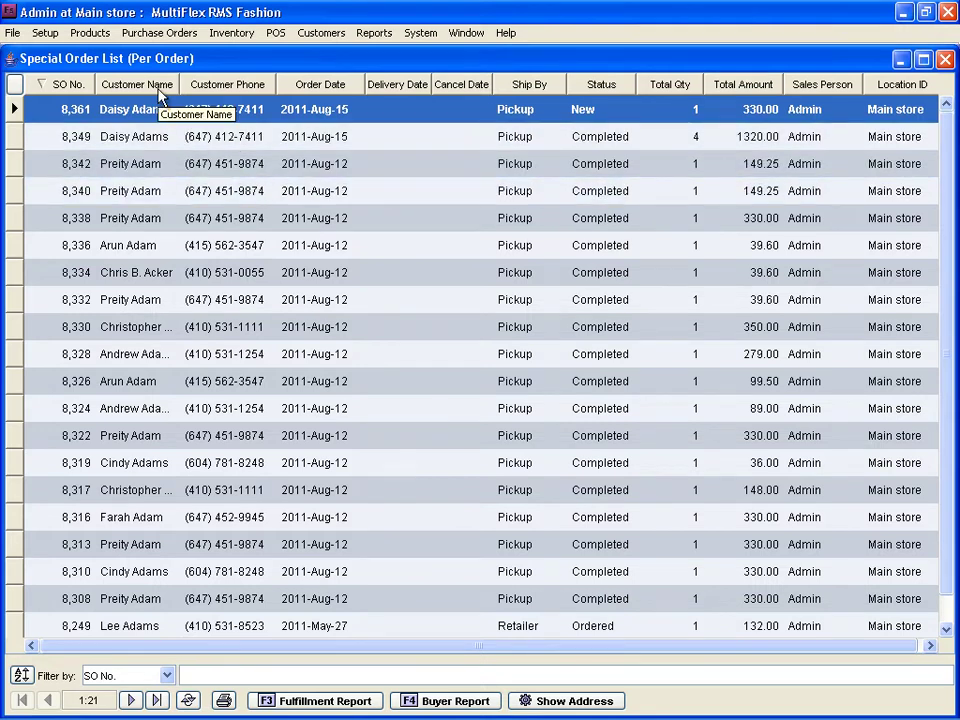
{"action": "double_click", "coordinate": [593, 120]}
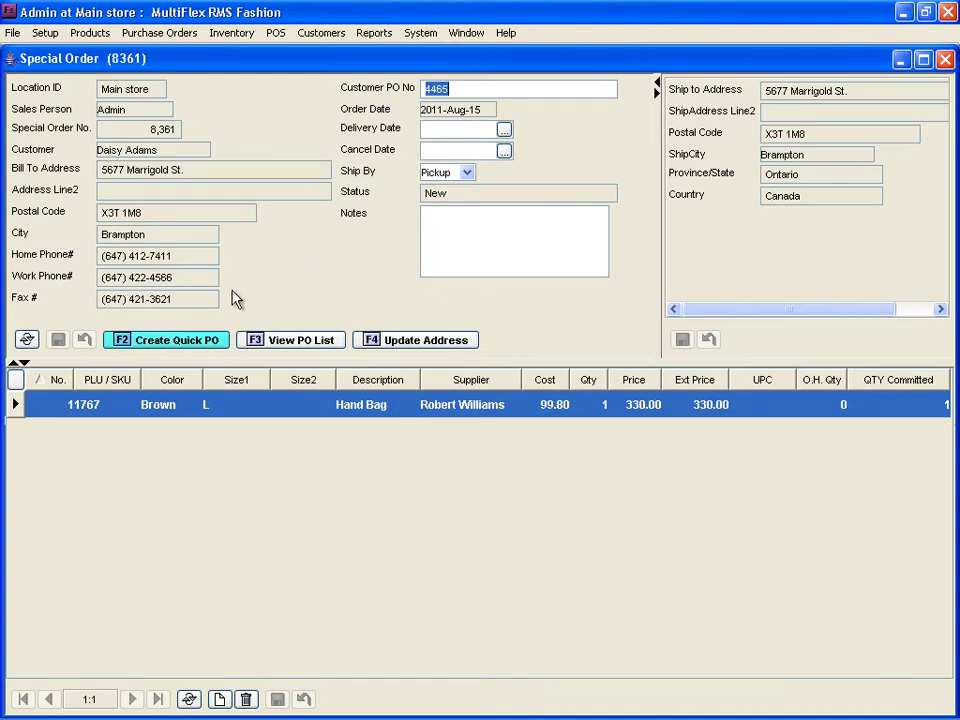
{"action": "left_click", "coordinate": [185, 341]}
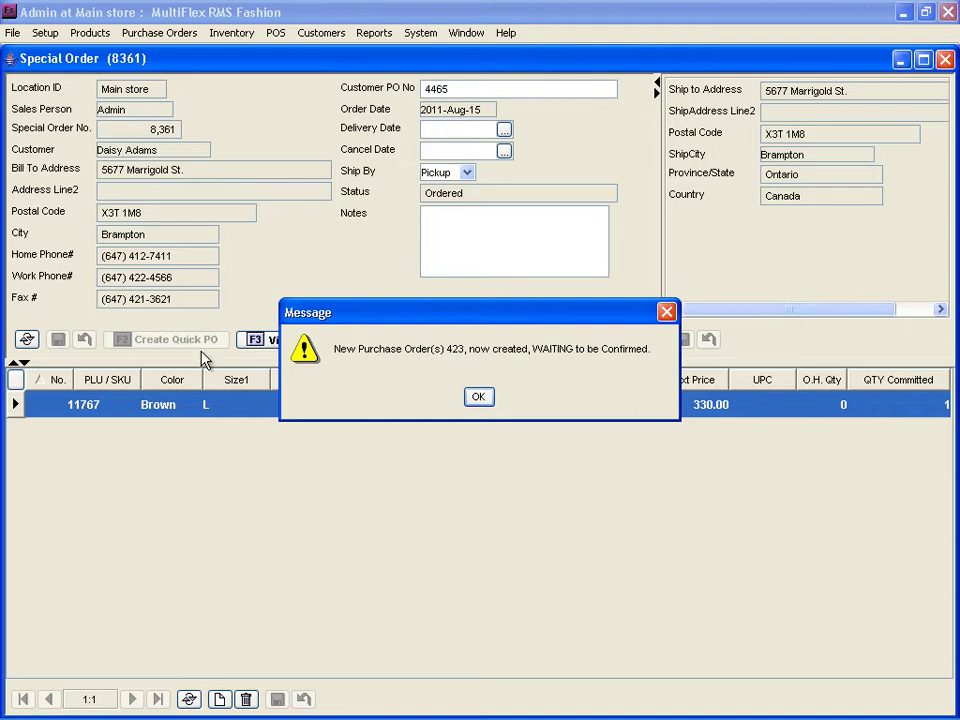
{"action": "left_click", "coordinate": [478, 400]}
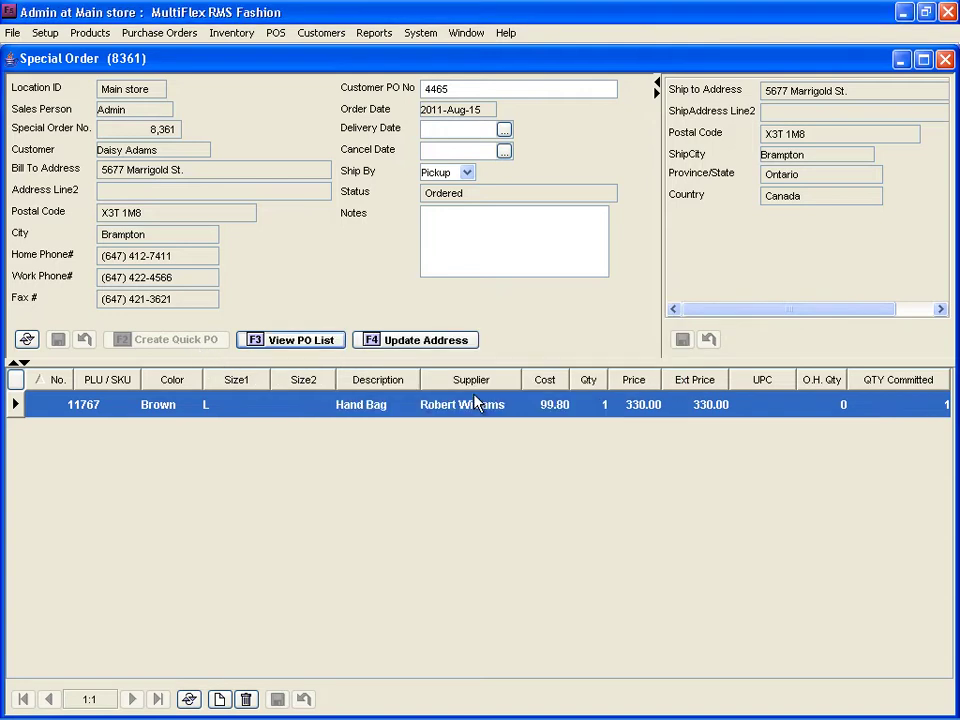
Step: Open the special order's purchase order from its PO list and confirm it so the items can be received
{"action": "left_click", "coordinate": [320, 344]}
{"action": "left_click", "coordinate": [290, 114]}
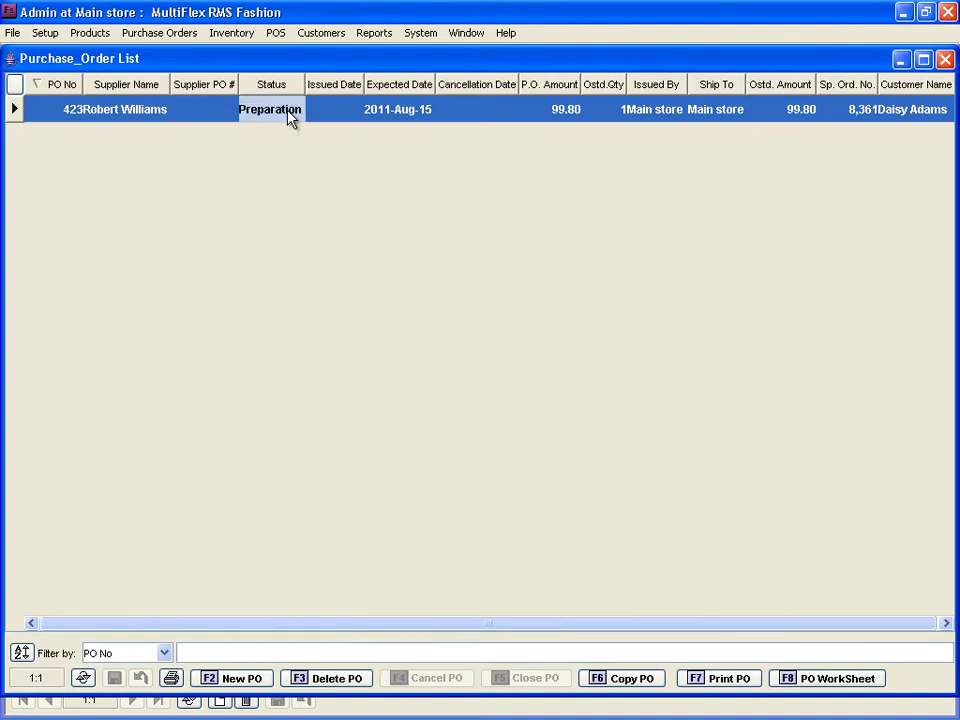
{"action": "double_click", "coordinate": [290, 114]}
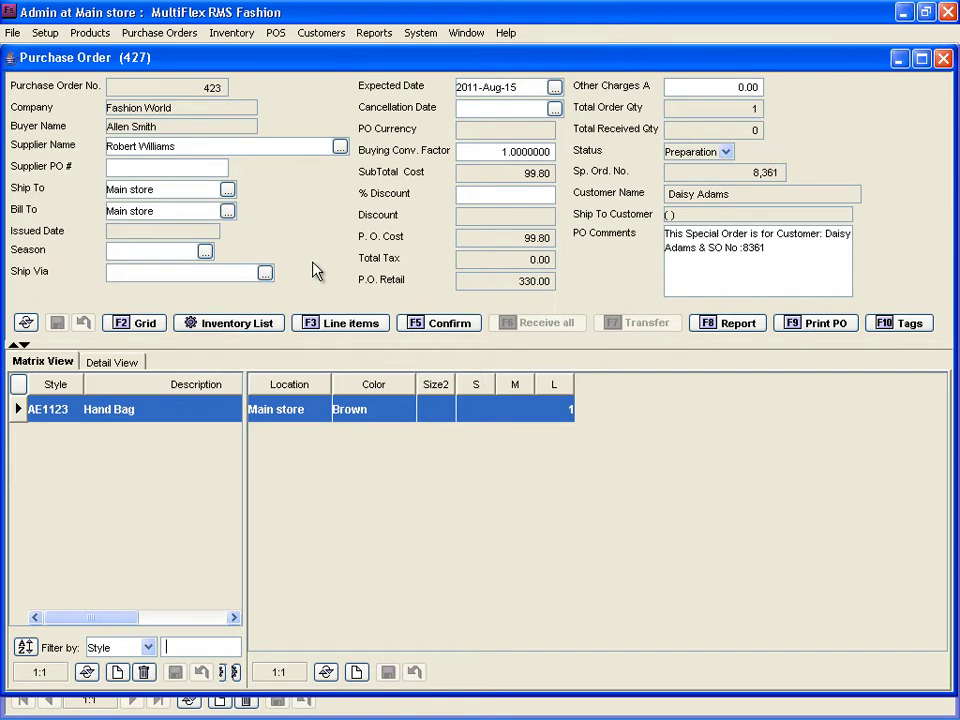
{"action": "left_click", "coordinate": [420, 325]}
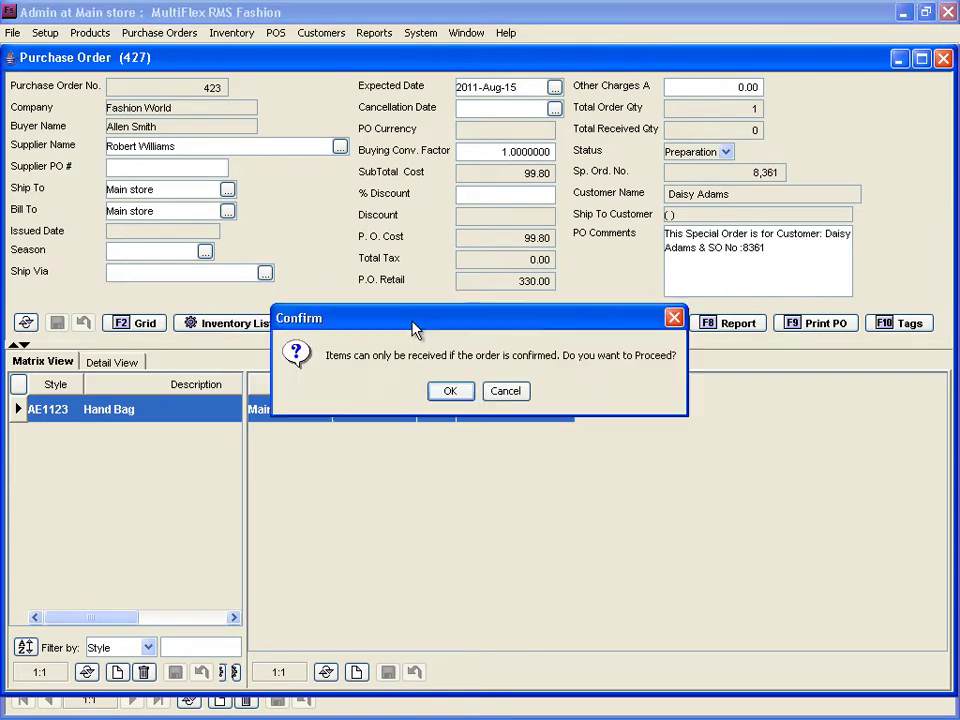
{"action": "left_click", "coordinate": [446, 392]}
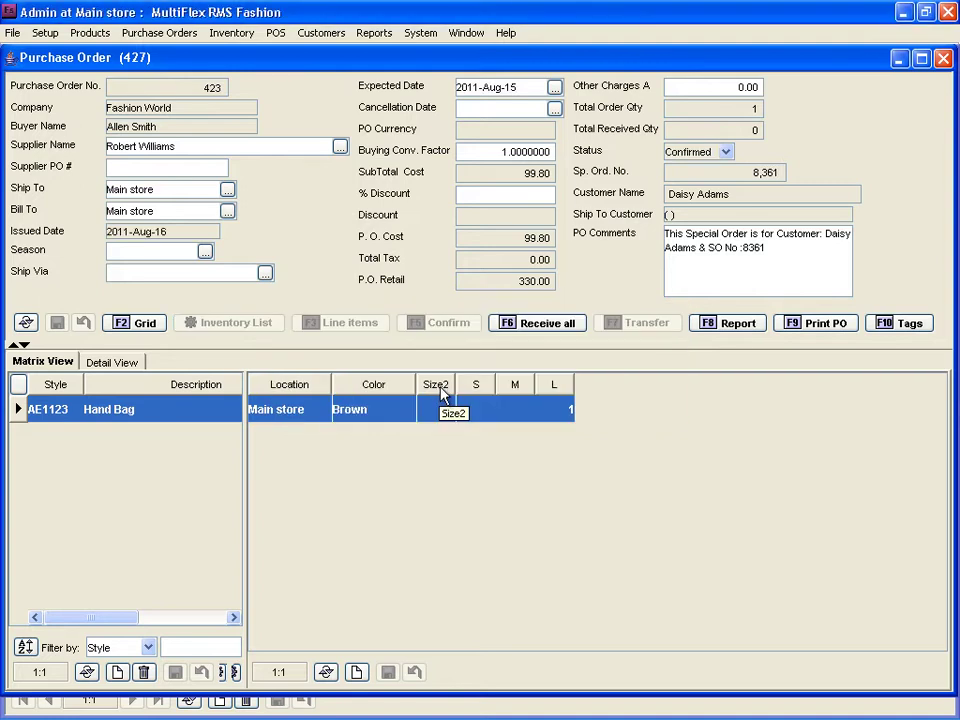
Step: Switch back to the open POS window
{"action": "left_click", "coordinate": [466, 34]}
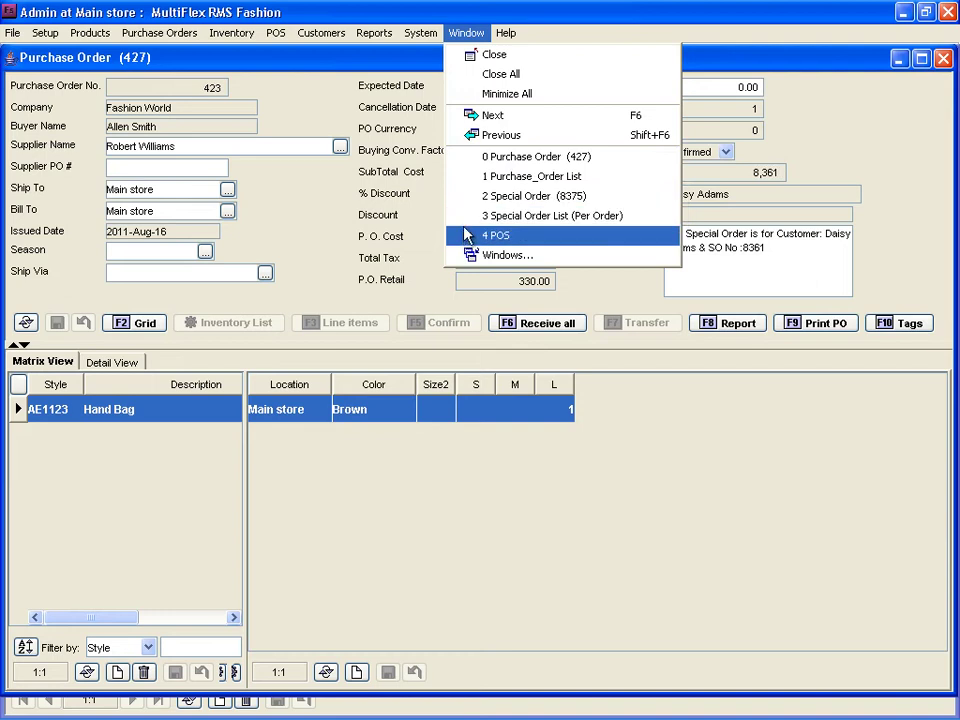
{"action": "left_click", "coordinate": [495, 235]}
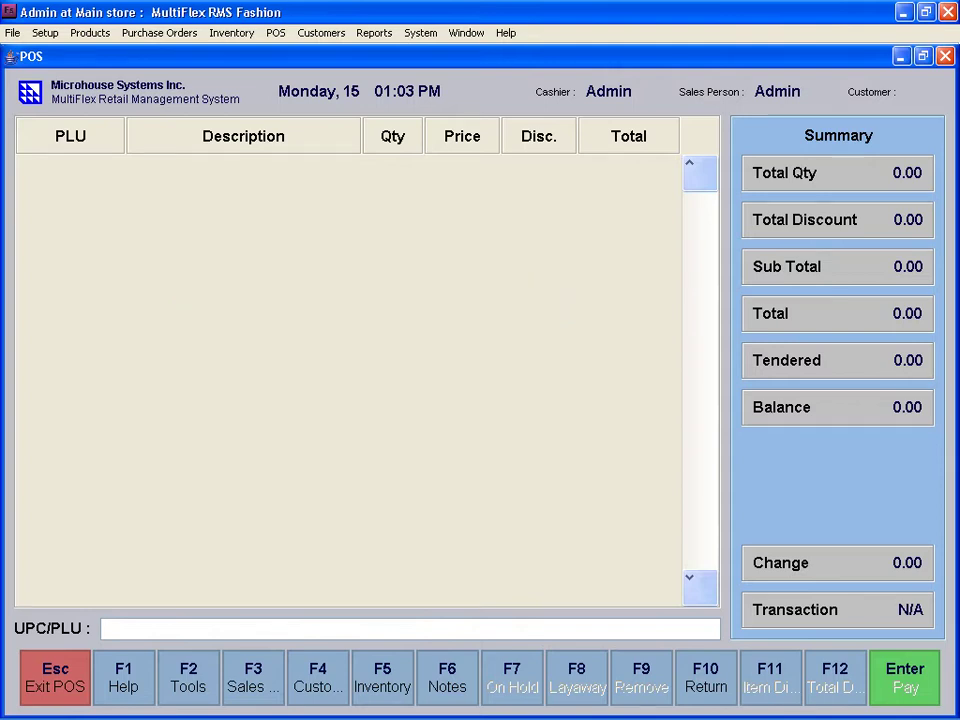
Step: Open the confirmed special order purchase order from the Purchase Order List
{"action": "left_click", "coordinate": [185, 34]}
{"action": "left_click", "coordinate": [189, 53]}
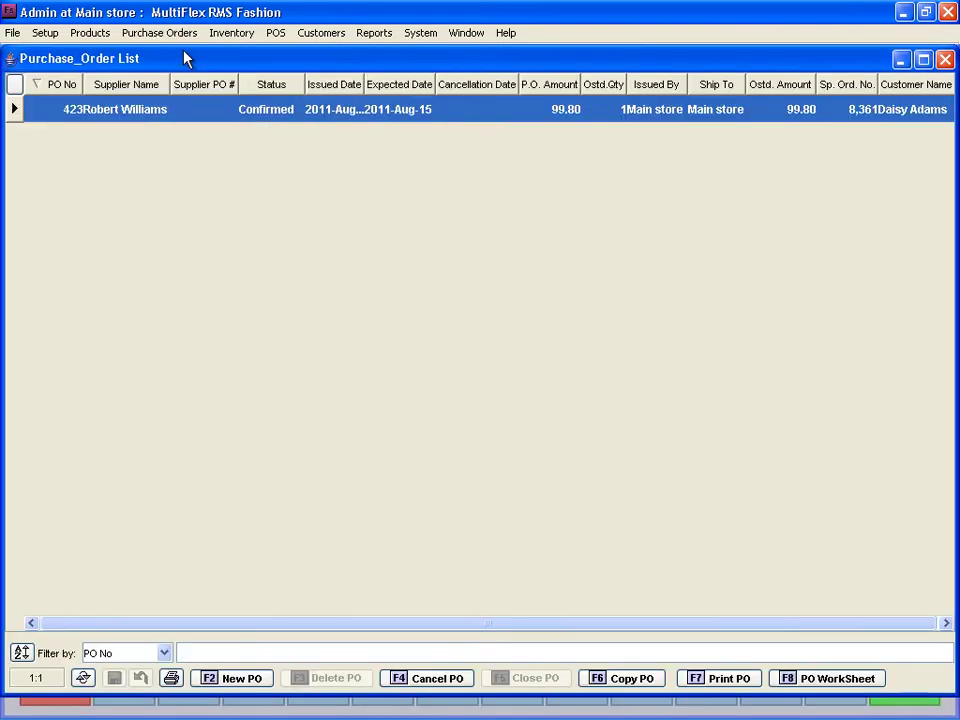
{"action": "double_click", "coordinate": [257, 112]}
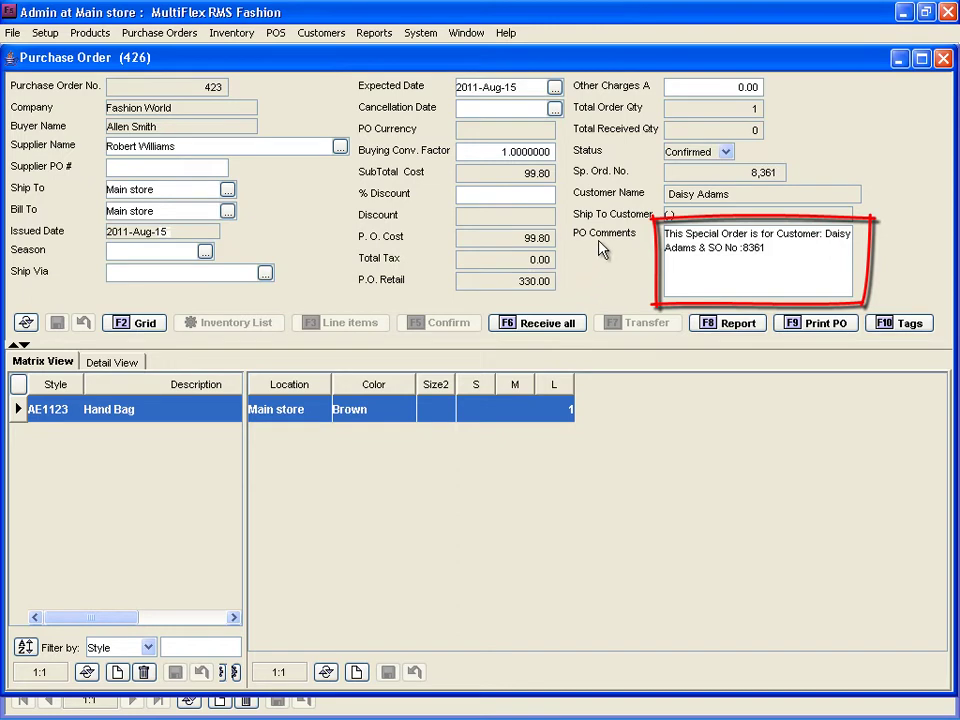
Step: Receive all items on the purchase order with shipping and handling charges of 5, and close the order
{"action": "left_click", "coordinate": [522, 328]}
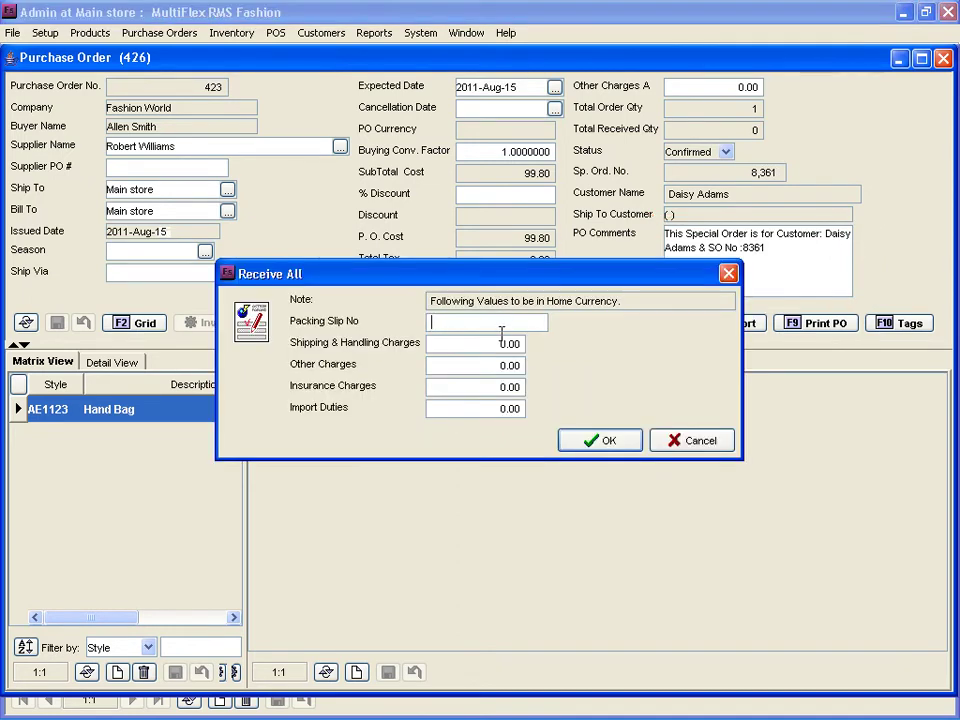
{"action": "left_click", "coordinate": [497, 343]}
{"action": "type", "text": "5"}
{"action": "left_click", "coordinate": [568, 442]}
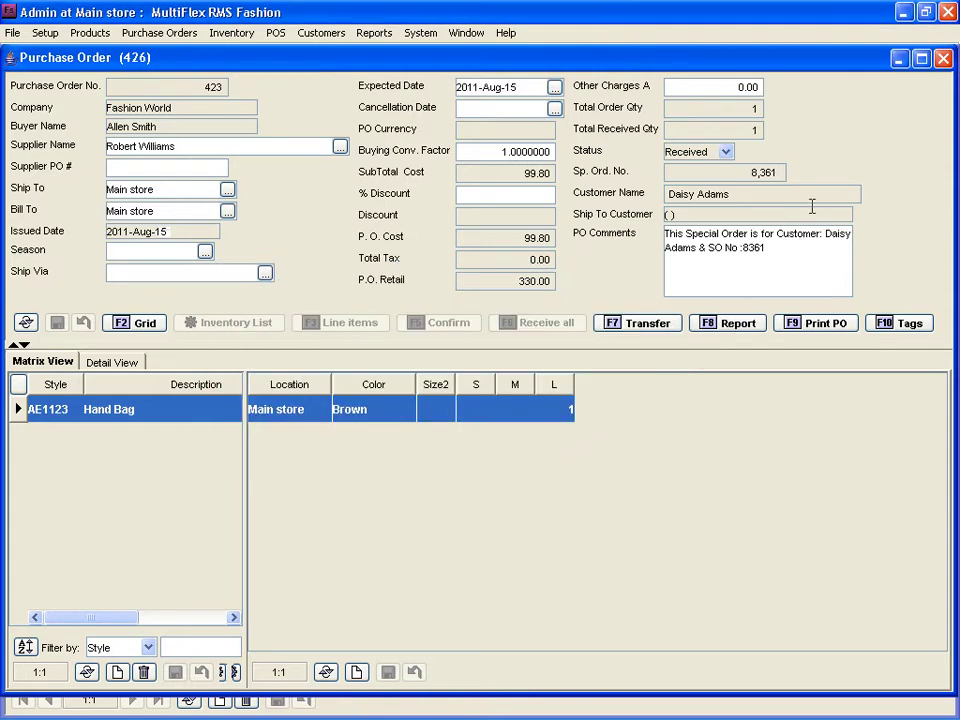
{"action": "left_click", "coordinate": [942, 60]}
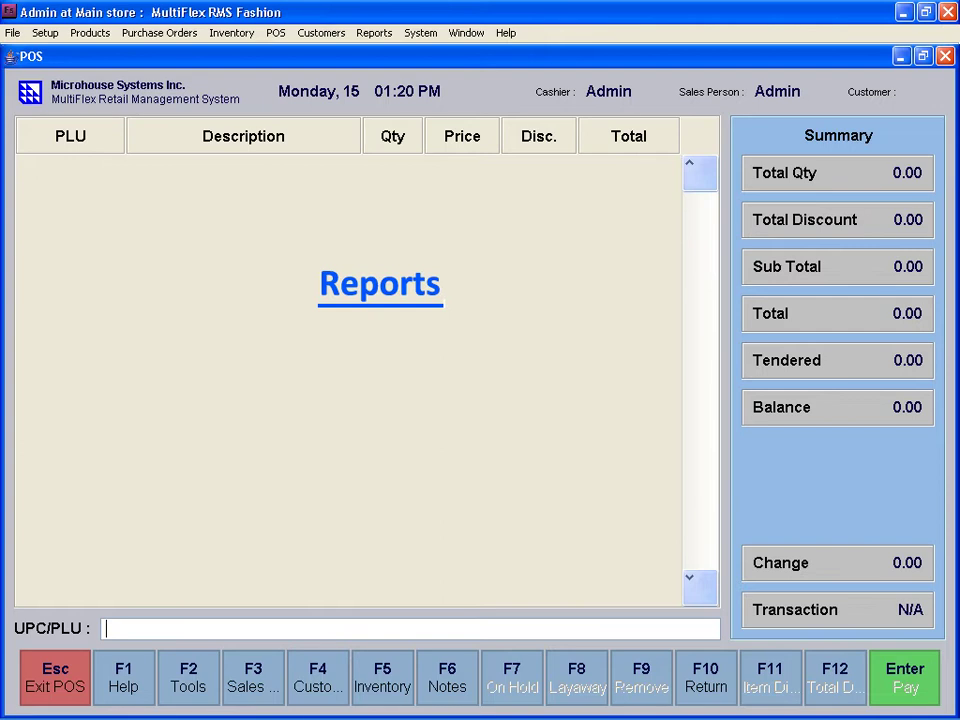
Step: Run the Customer Special Orders sales report for Main store from 2011-May-01 to 2011-Aug-15
{"action": "left_click", "coordinate": [372, 33]}
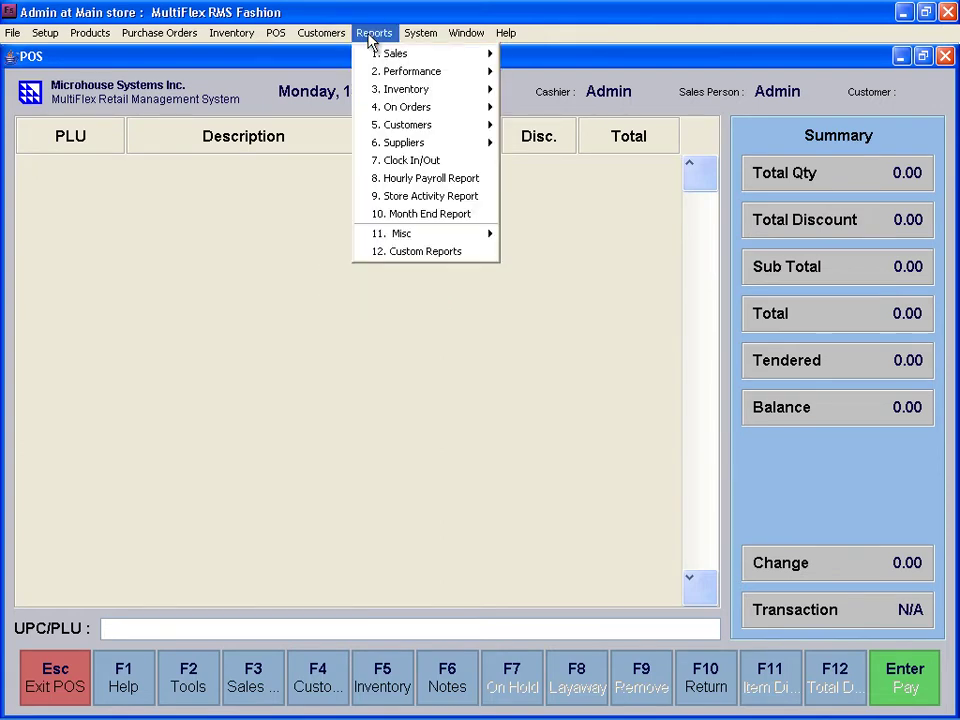
{"action": "mouse_move", "coordinate": [368, 55]}
{"action": "mouse_move", "coordinate": [520, 56]}
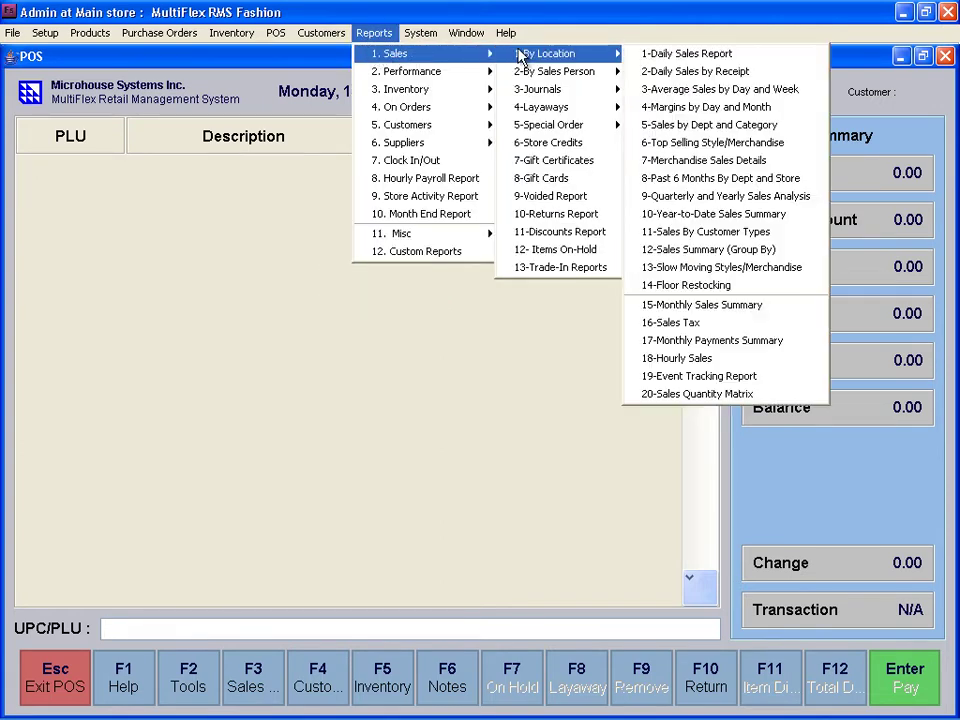
{"action": "mouse_move", "coordinate": [518, 124]}
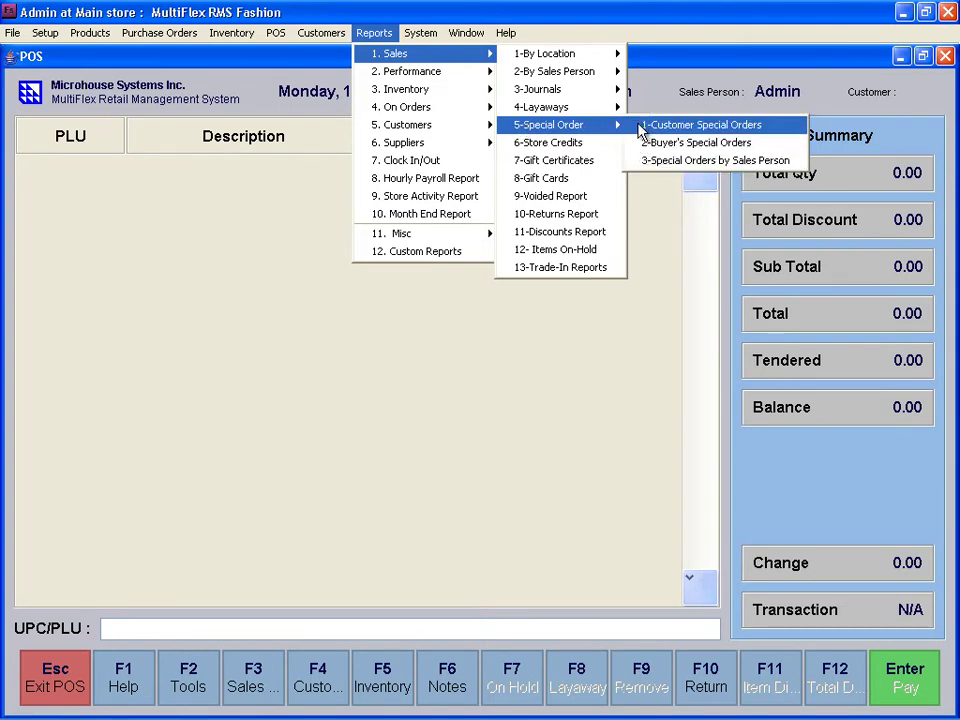
{"action": "left_click", "coordinate": [637, 124]}
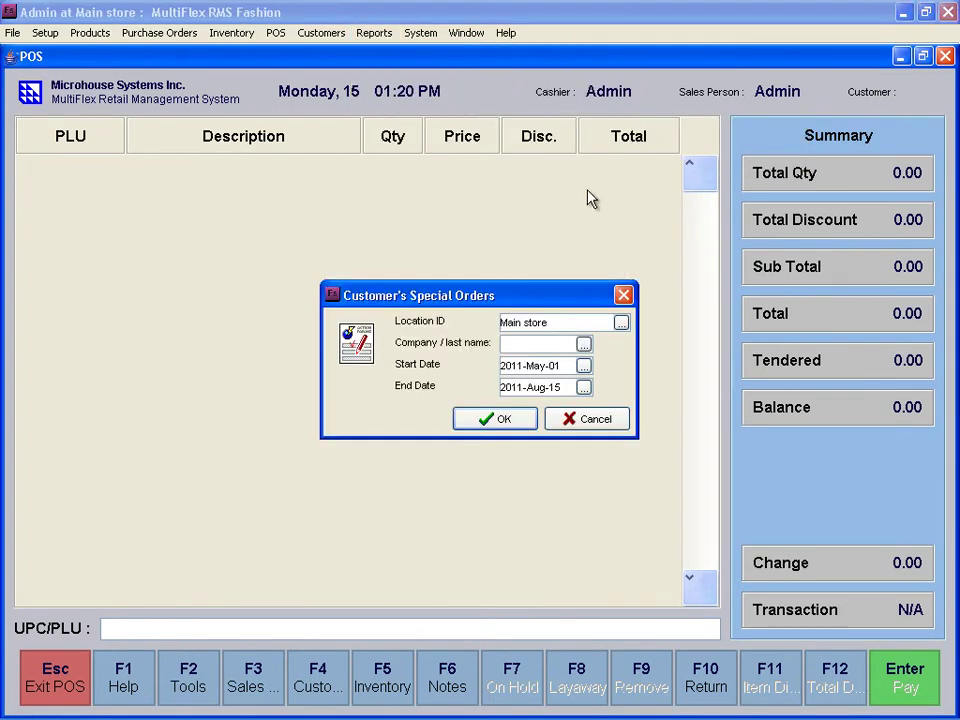
{"action": "left_click", "coordinate": [458, 419]}
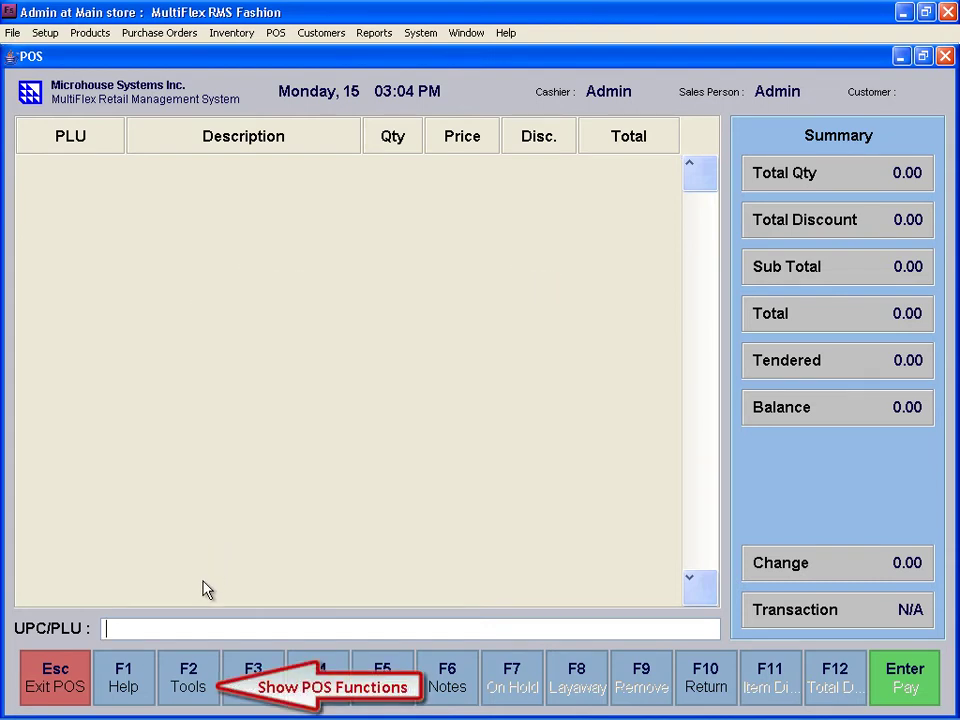
Step: Recall the customer's Hand Bag special order into the POS and display the item's details
{"action": "left_click", "coordinate": [186, 670]}
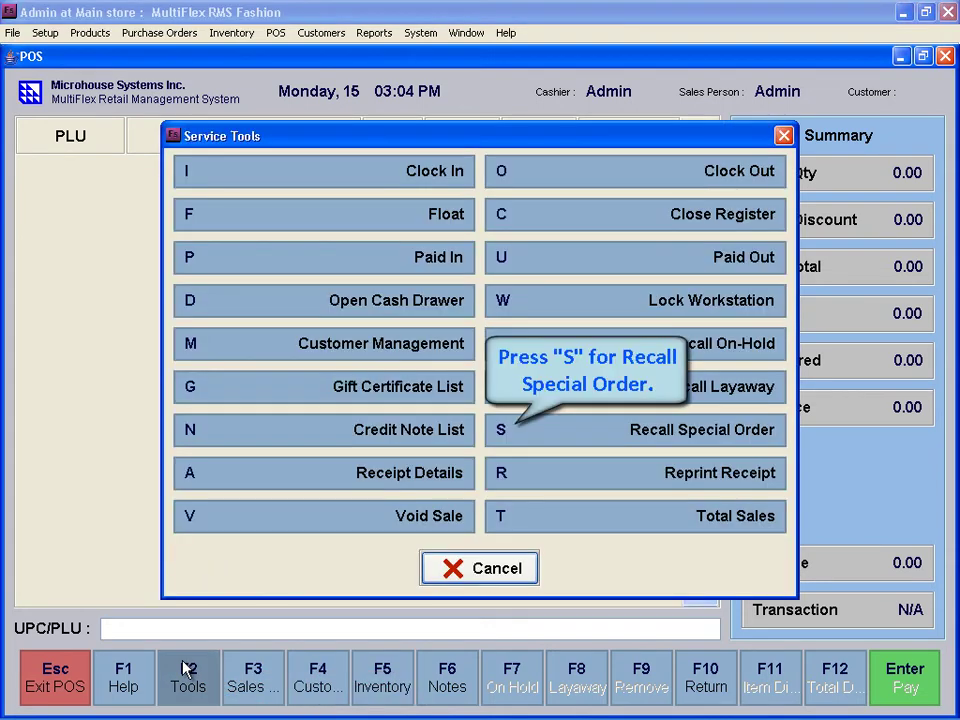
{"action": "left_click", "coordinate": [510, 437]}
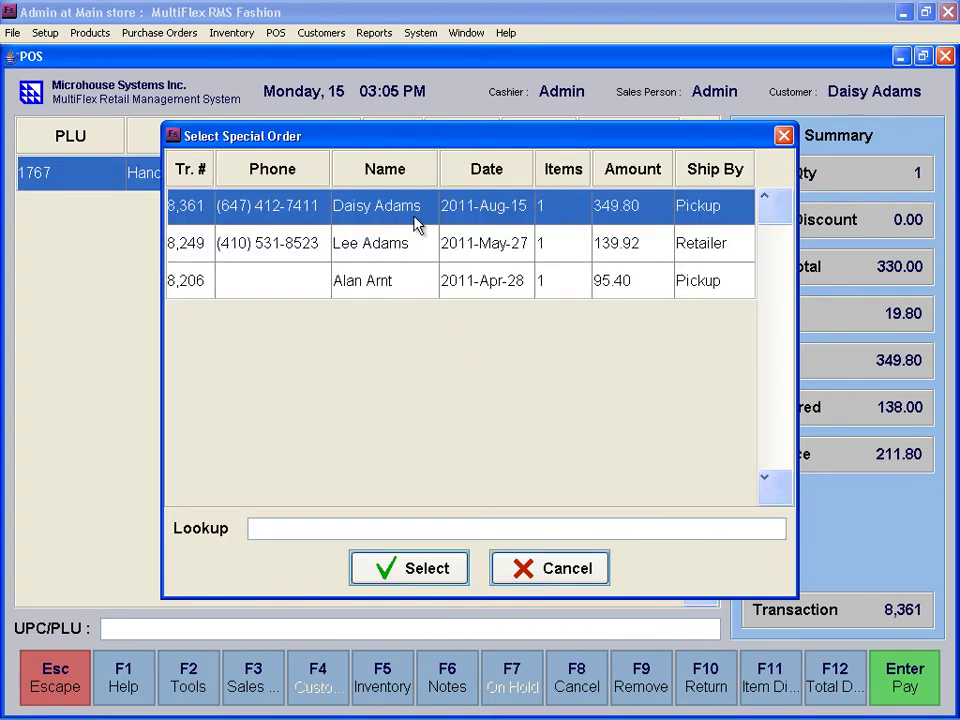
{"action": "left_click", "coordinate": [383, 558]}
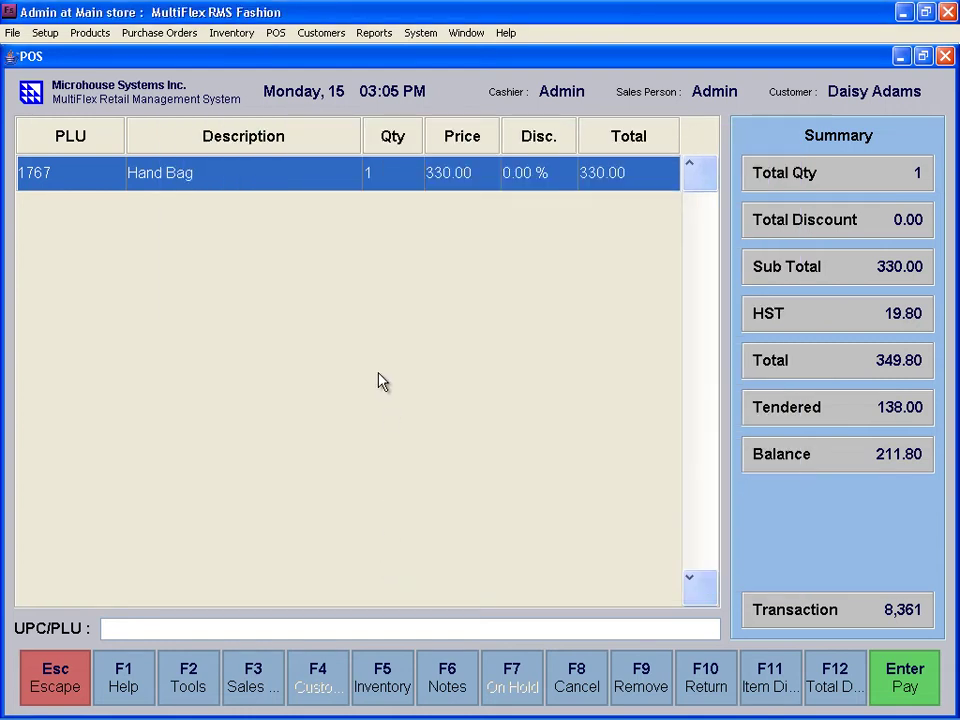
{"action": "left_click", "coordinate": [335, 185]}
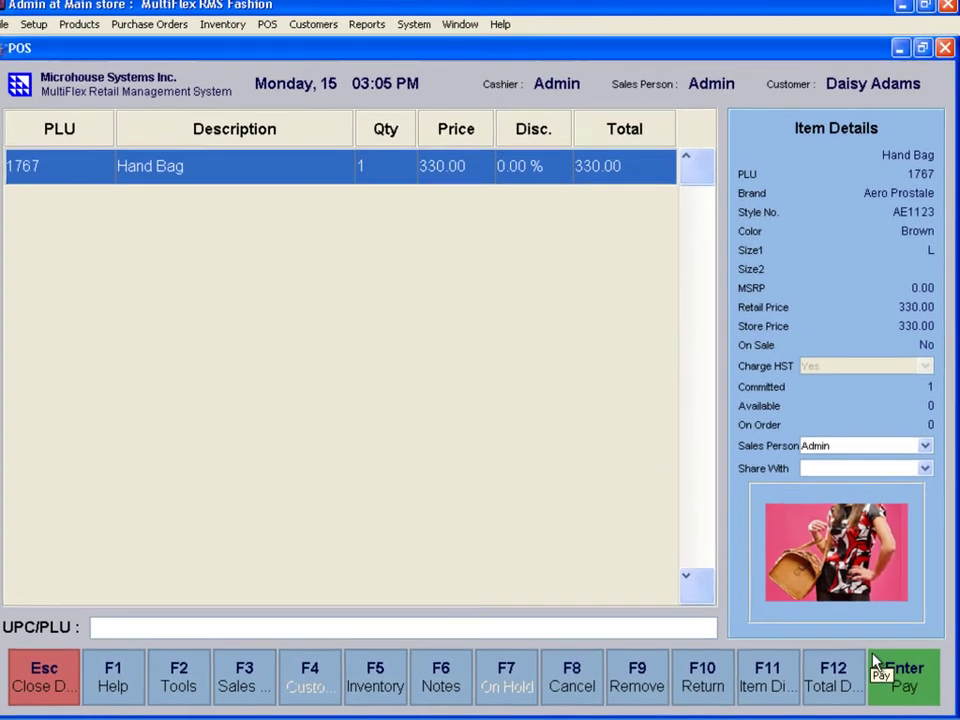
Step: Pay the special order's remaining balance of 211.80 by VISA and finish the transaction
{"action": "left_click", "coordinate": [873, 660]}
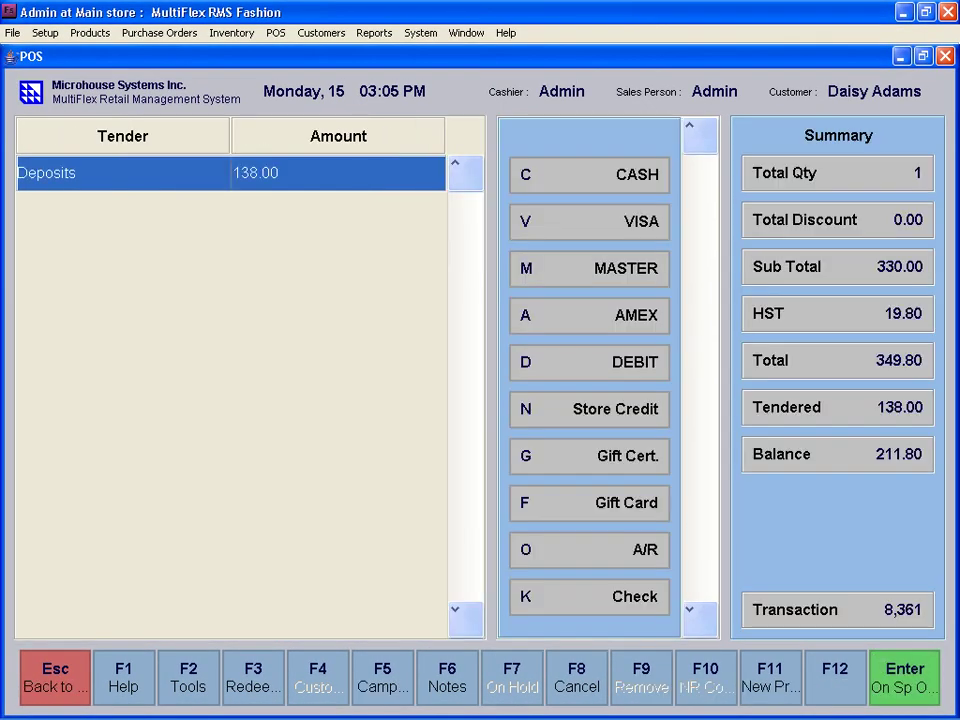
{"action": "left_click", "coordinate": [647, 222]}
{"action": "left_click", "coordinate": [465, 416]}
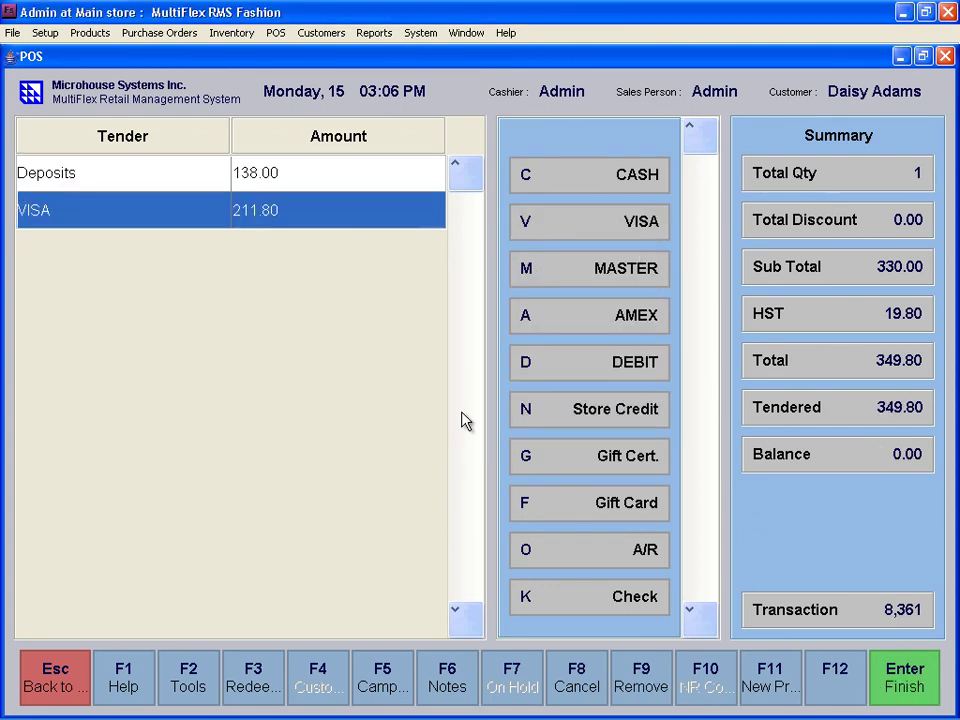
{"action": "left_click", "coordinate": [878, 663]}
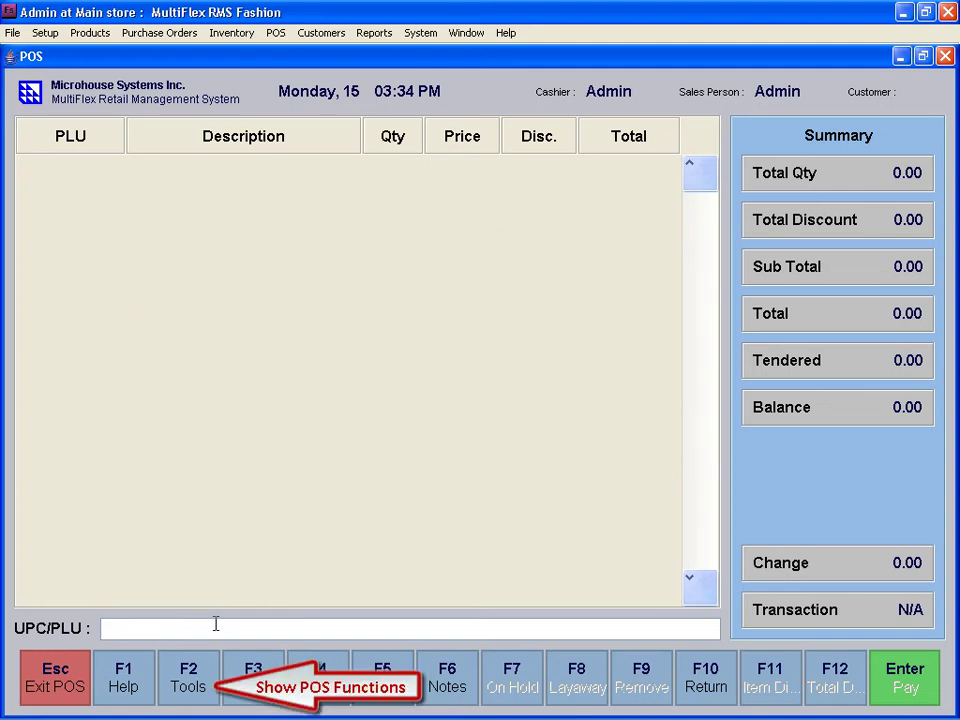
Step: Recall the customer's Snacl Leather special order into the POS and display the item's details
{"action": "left_click", "coordinate": [193, 664]}
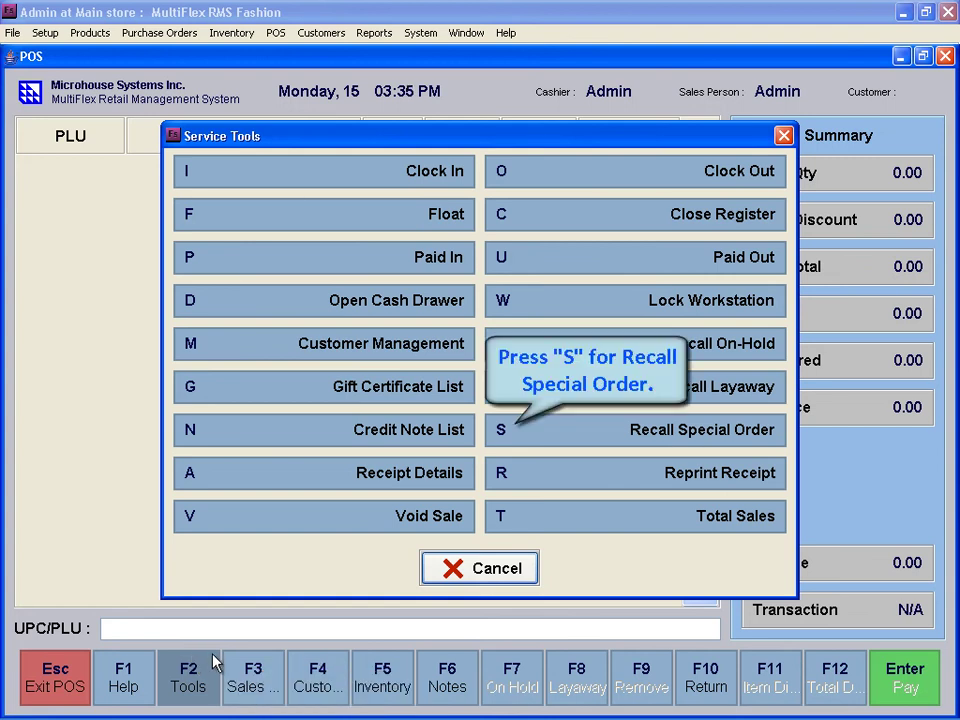
{"action": "left_click", "coordinate": [493, 440]}
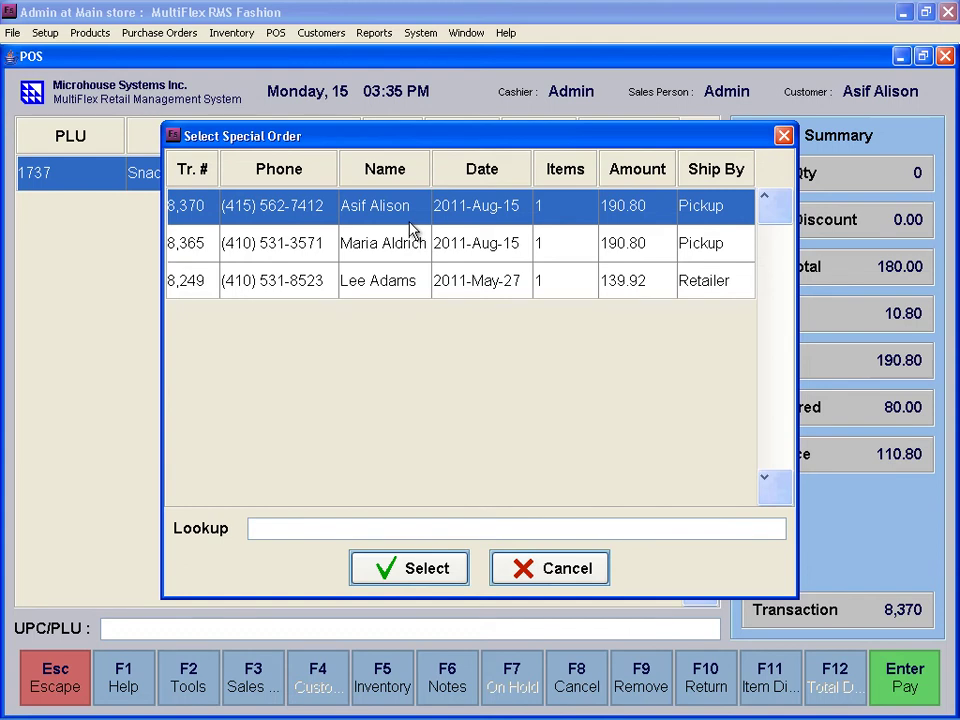
{"action": "key", "text": "Escape"}
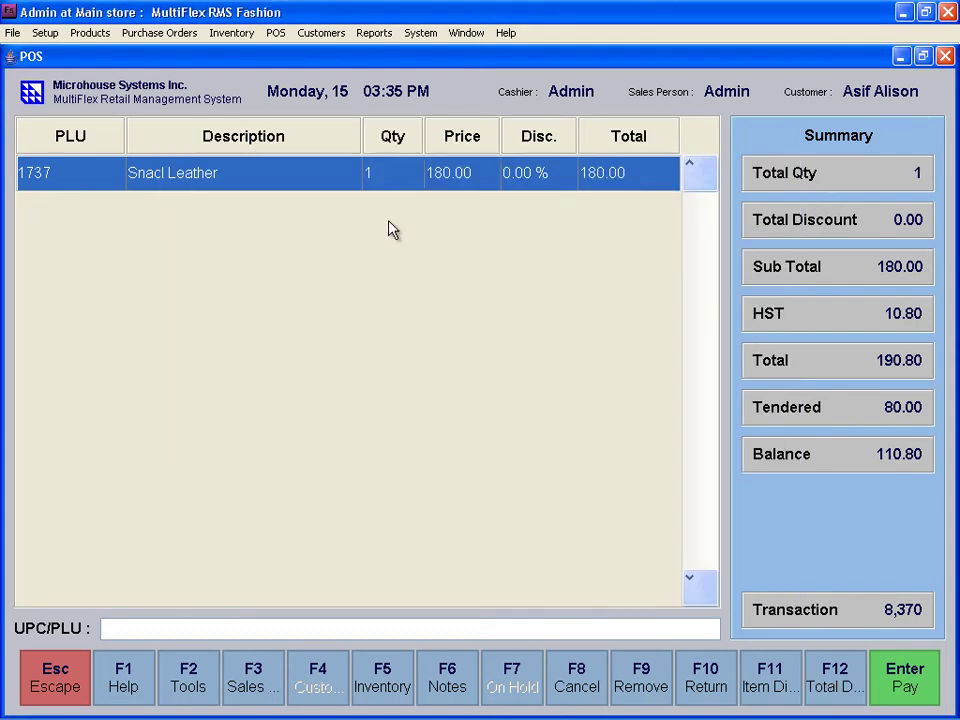
{"action": "key", "text": "F11"}
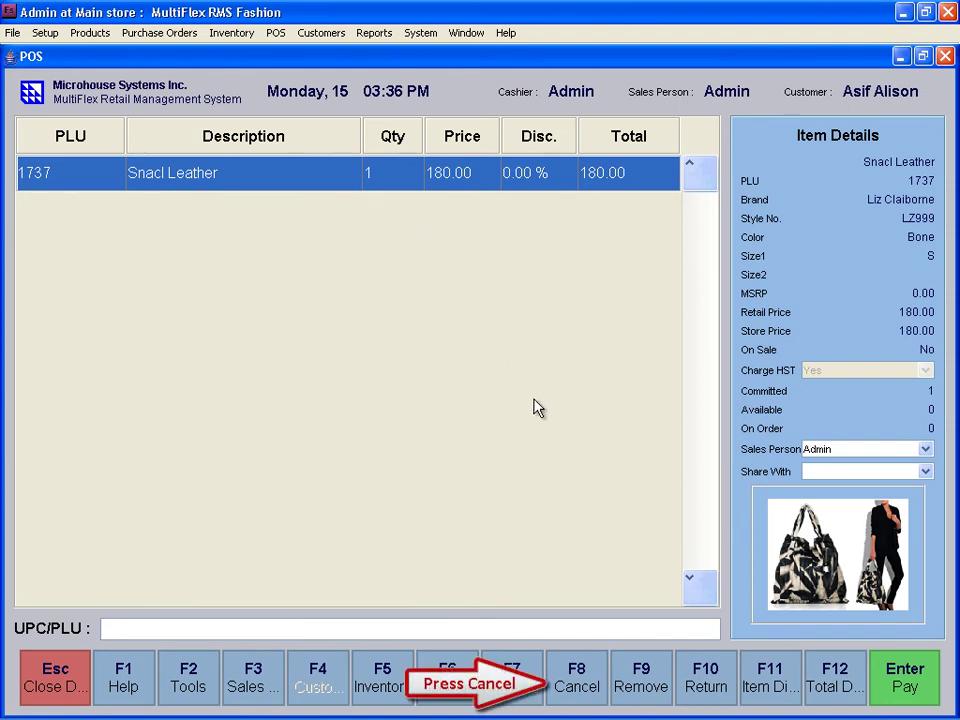
Step: Cancel the recalled Snacl Leather special order and issue a credit note for it
{"action": "left_click", "coordinate": [563, 664]}
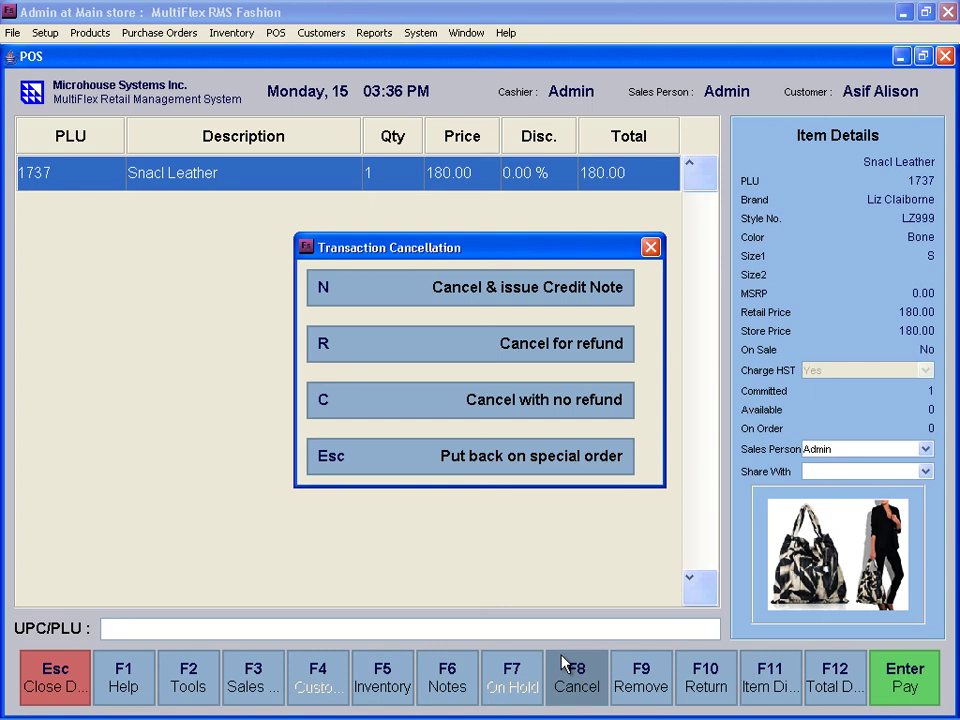
{"action": "left_click", "coordinate": [604, 302]}
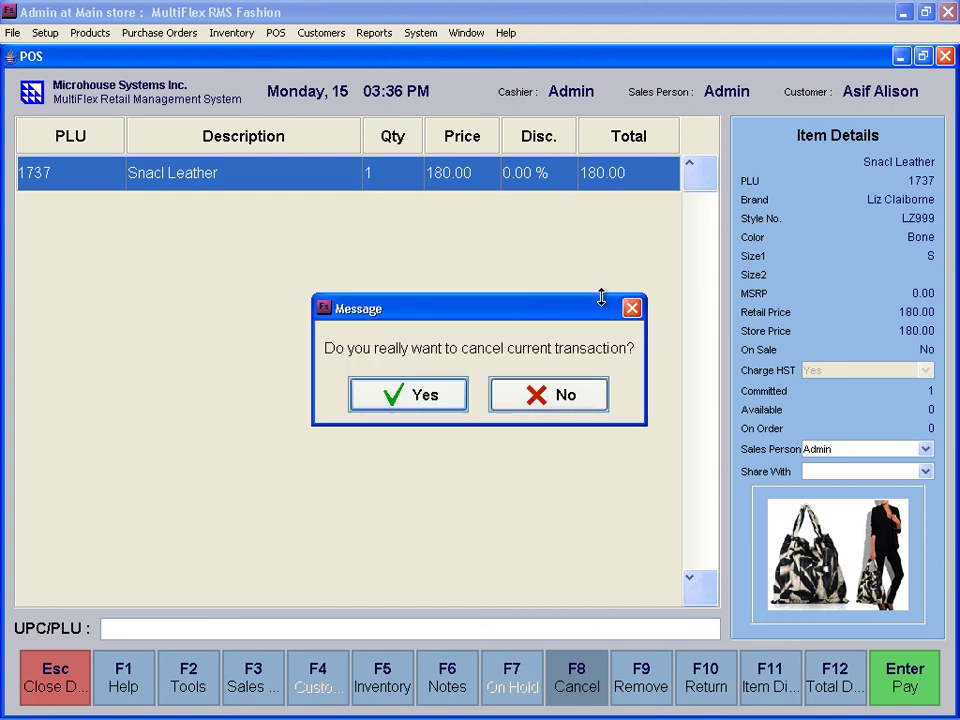
{"action": "left_click", "coordinate": [459, 405]}
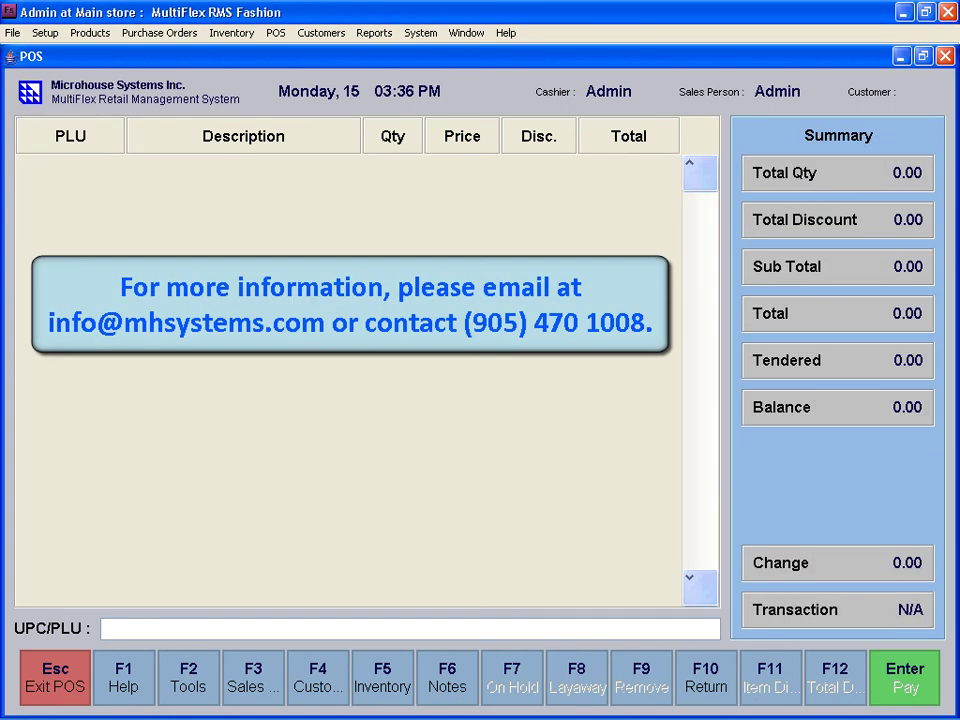